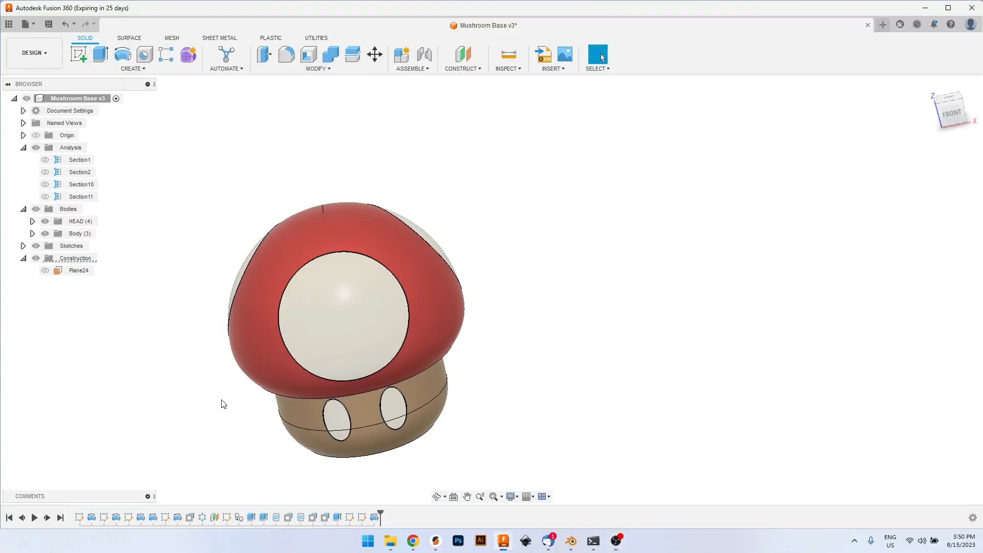
middle_click_drag(225, 404, 529, 339, "shift")
scroll(529, 340, "down", 3)
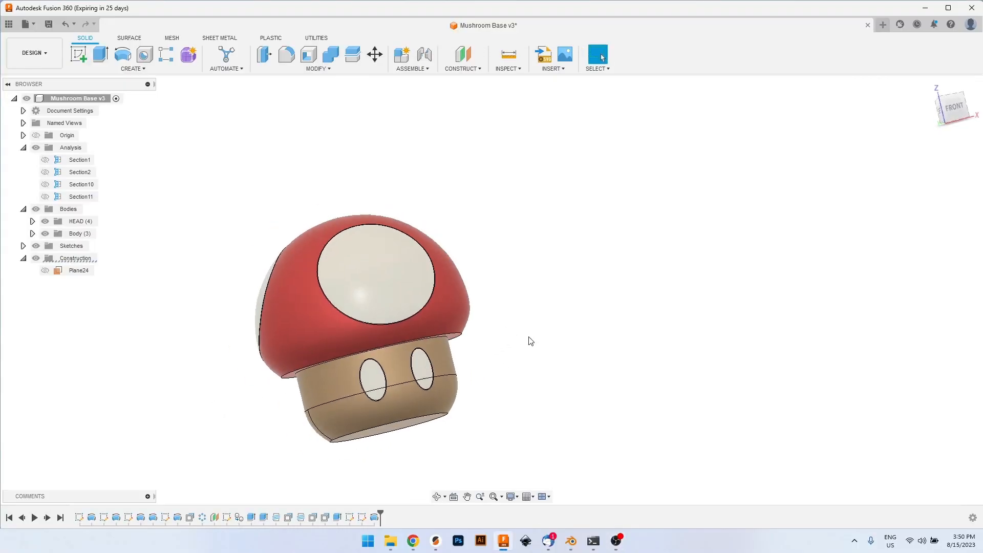
scroll(408, 370, "up", 5)
middle_click_drag(603, 344, 608, 295, "shift")
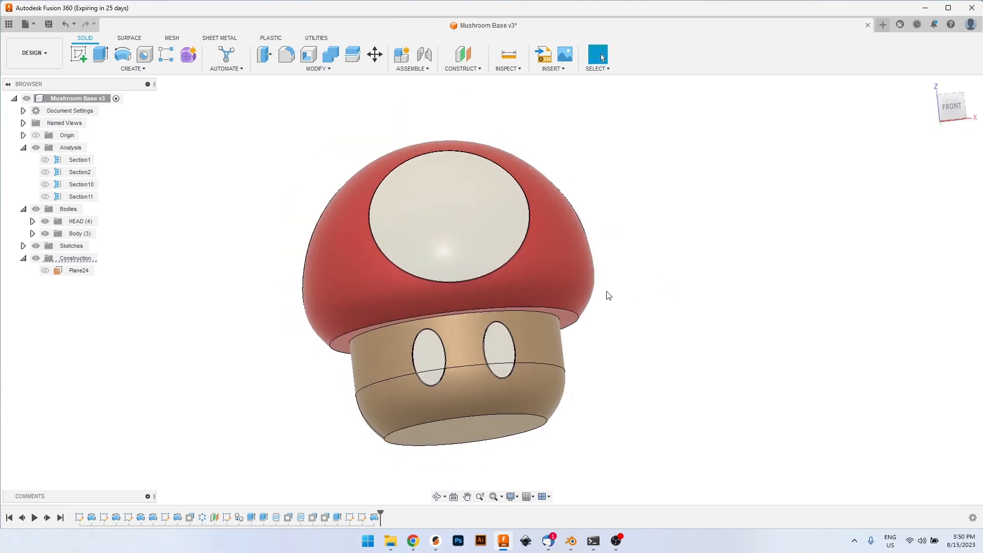
middle_click_drag(600, 340, 575, 310, "shift")
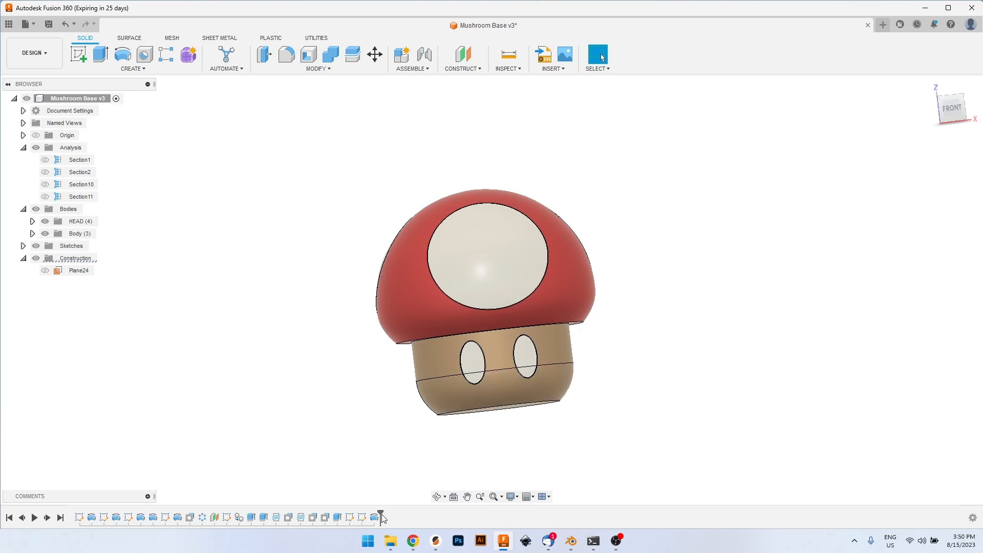
- Roll the design history back to the first sketch and step forward to examine the cap and stem sketches with their revolves
left_click_drag(380, 513, 85, 515)
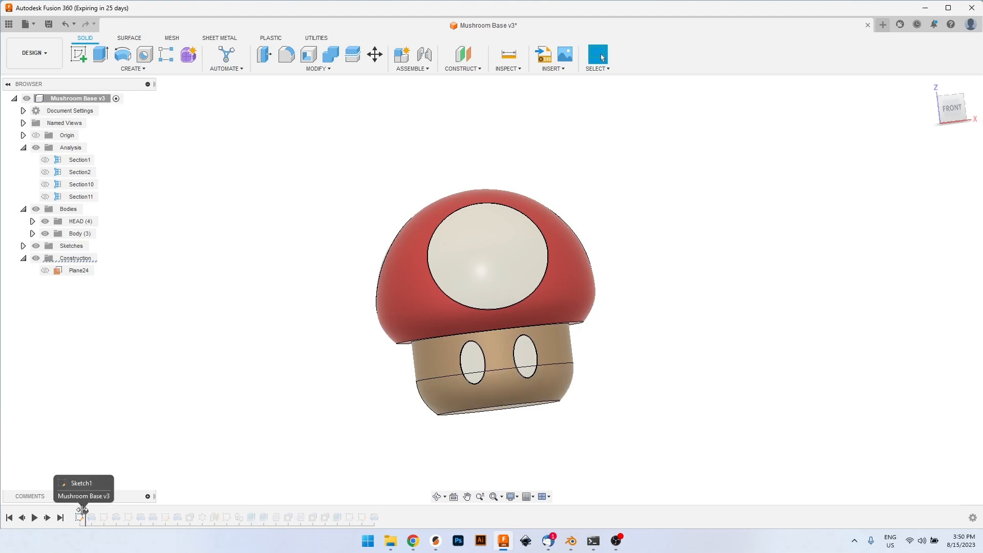
middle_click_drag(251, 385, 108, 491, "shift")
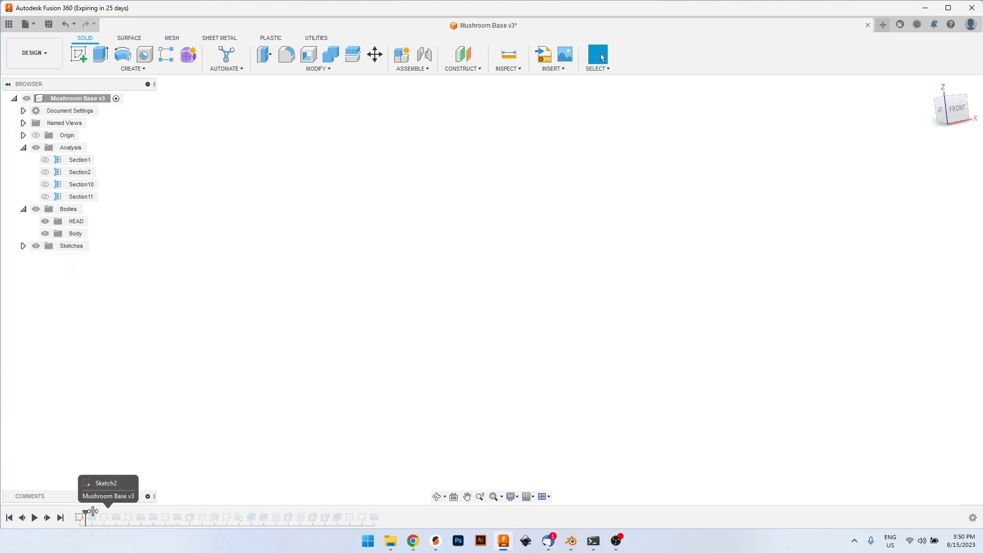
left_click_drag(85, 512, 98, 513)
left_click(77, 518)
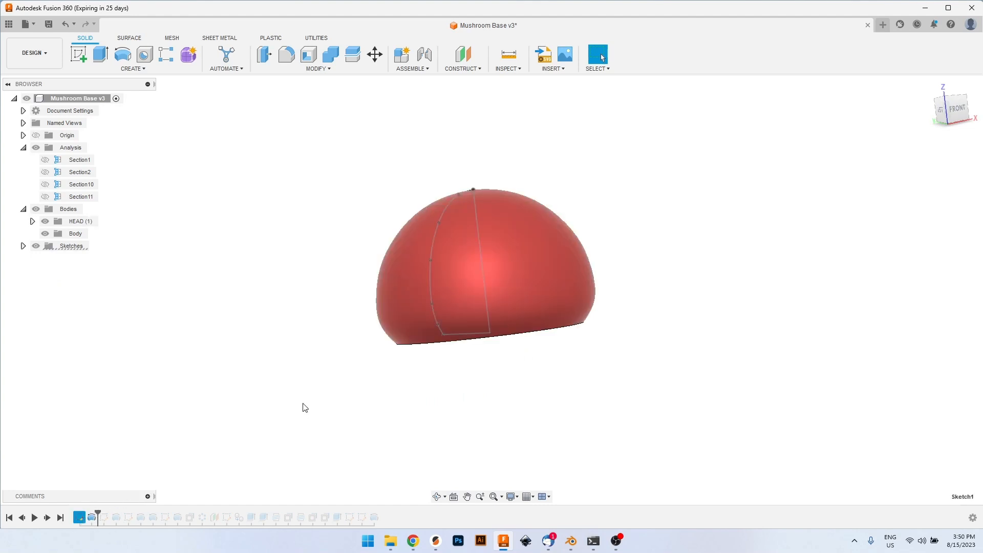
middle_click_drag(303, 406, 301, 413, "shift")
left_click_drag(99, 511, 122, 513)
left_click(104, 517)
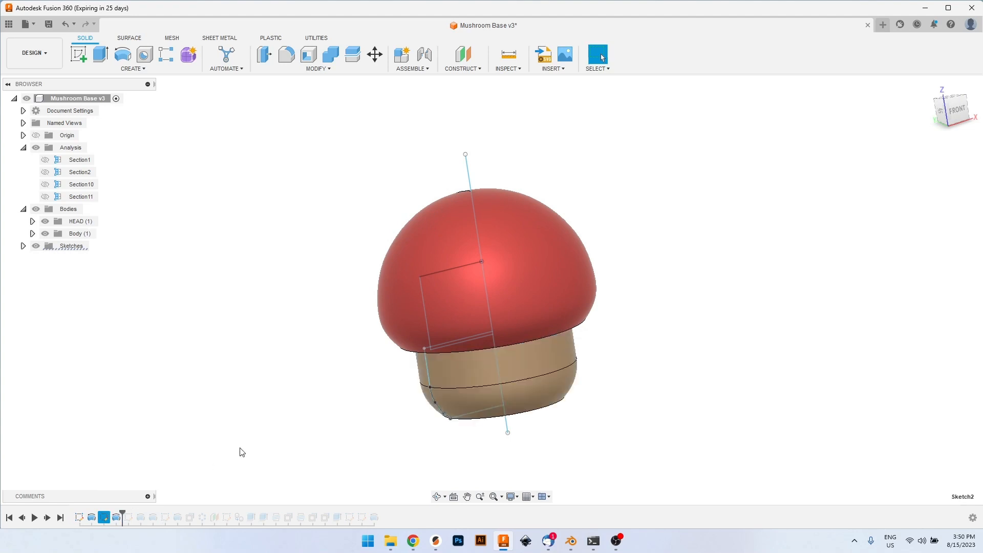
mouse_move(276, 423)
middle_mouse_down("shift")
mouse_move(250, 408)
mouse_move(223, 415)
middle_mouse_up("shift")
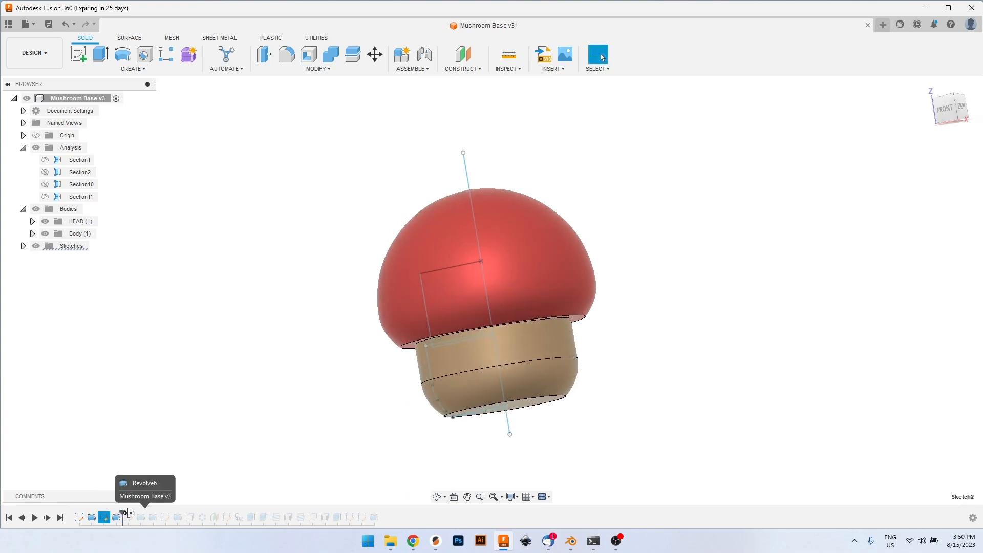
- Advance the design history through Sketch15, Sketch17 and the circular pattern to examine how the cap's spots were built
left_click_drag(123, 513, 134, 515)
left_click(129, 517)
mouse_move(169, 456)
middle_mouse_down("shift")
mouse_move(212, 448)
mouse_move(200, 463)
middle_mouse_up("shift")
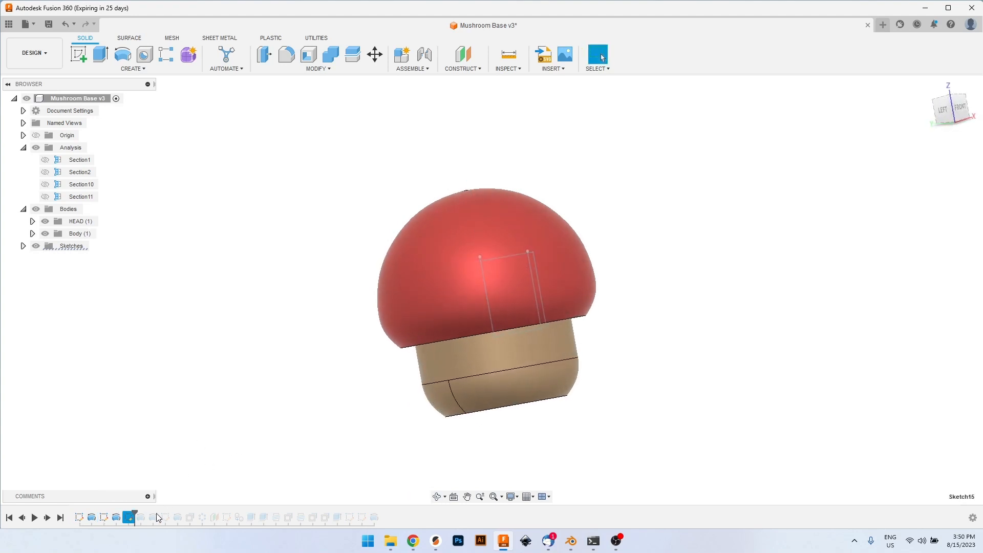
left_click_drag(134, 512, 165, 521)
left_click(165, 519)
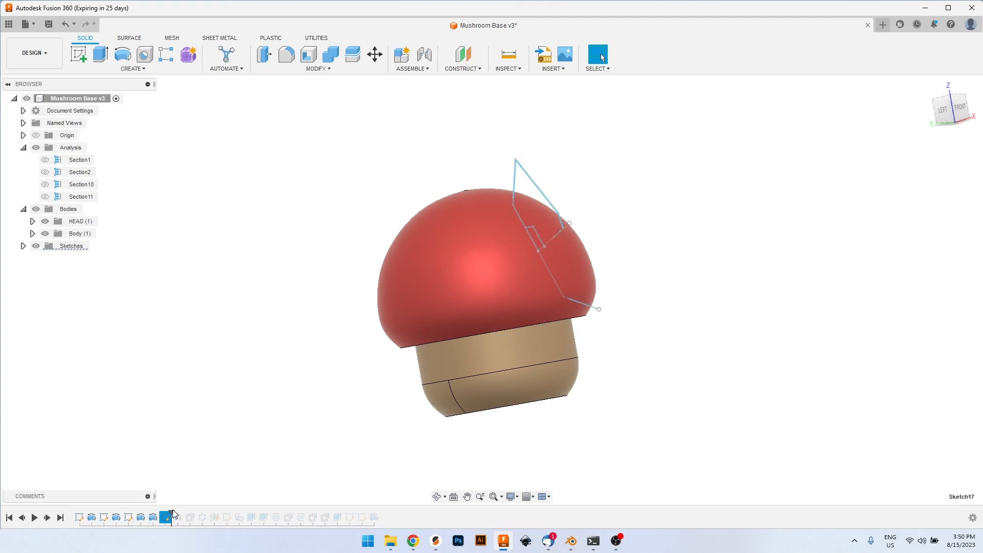
left_click_drag(173, 513, 208, 514)
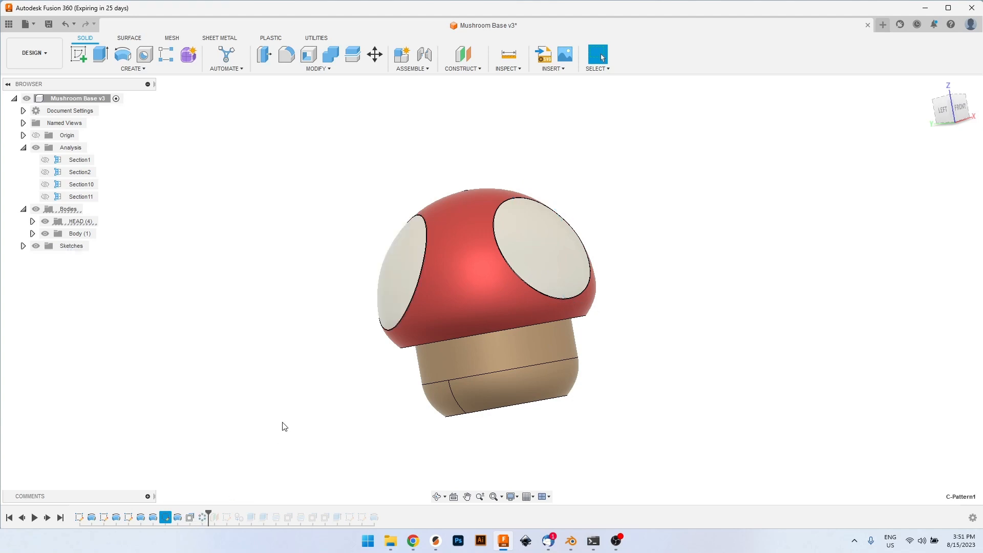
middle_click_drag(283, 423, 256, 453, "shift")
- Roll the design history forward to its end and view the complete mushroom from the front
left_click_drag(207, 513, 380, 513)
middle_click_drag(391, 421, 648, 399, "shift")
scroll(527, 381, "up", 3)
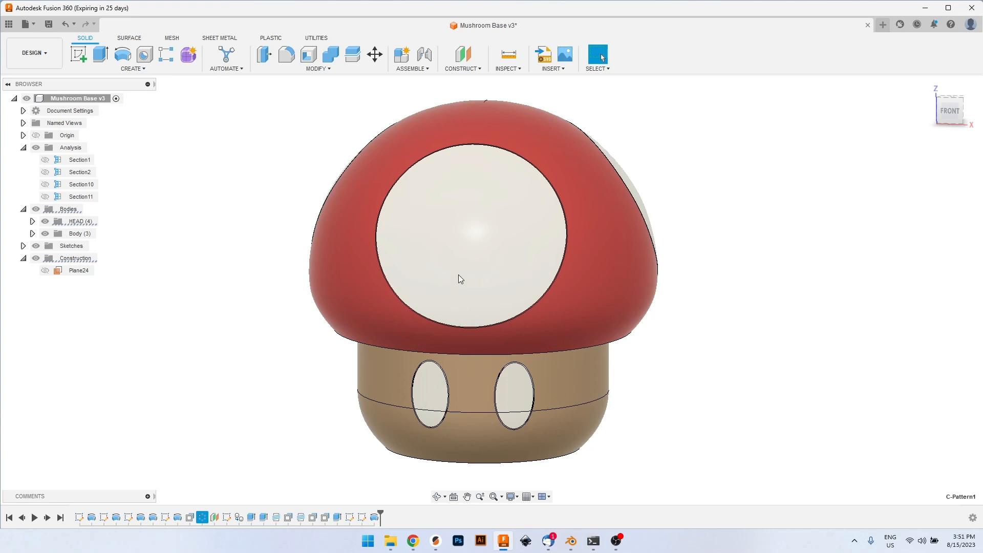
- Export the mushroom's stem body for 3D printing as a binary STL in millimetres, saved as Body.stl on the Desktop
left_click(317, 38)
left_click(81, 54)
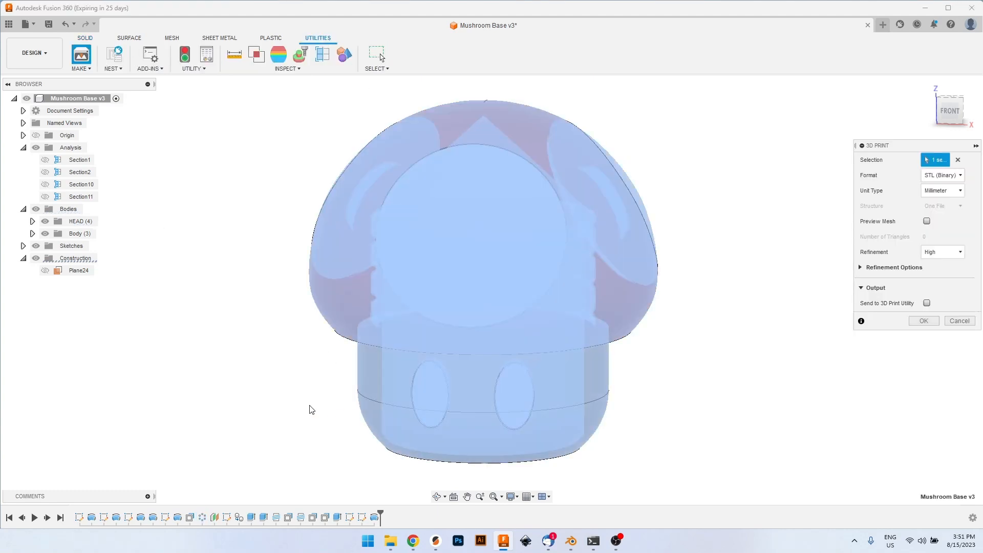
left_click(361, 394)
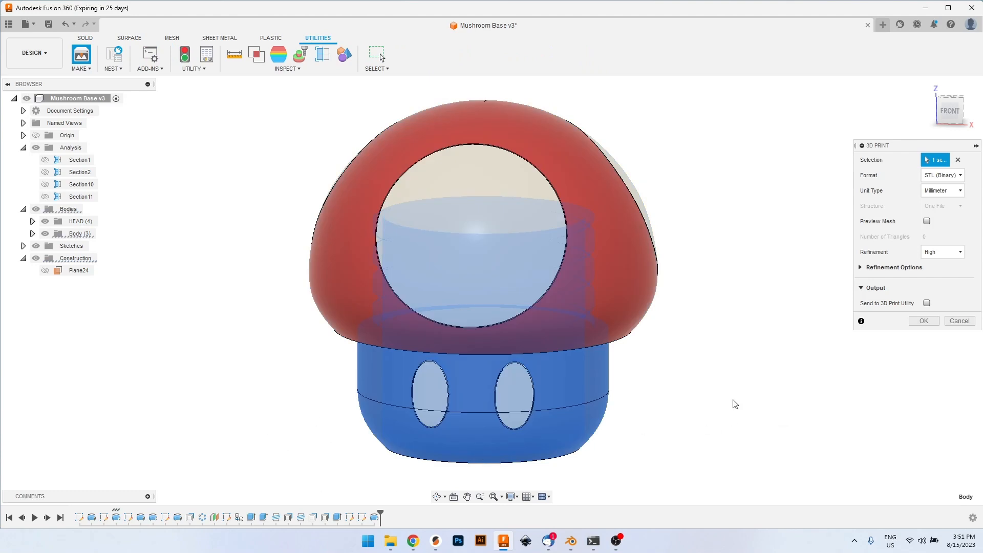
left_click(923, 321)
left_click(662, 317)
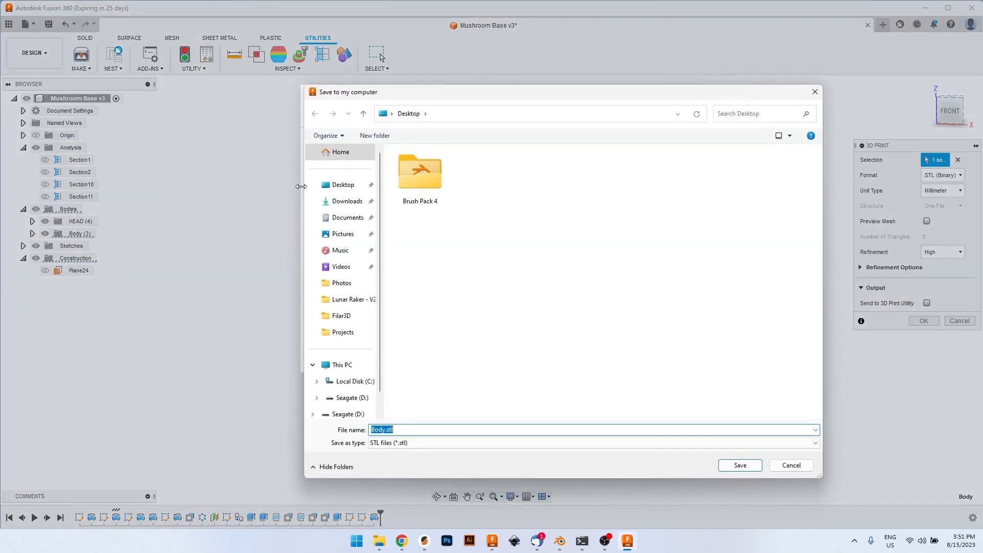
left_click(344, 201)
left_click(342, 186)
left_click(451, 428)
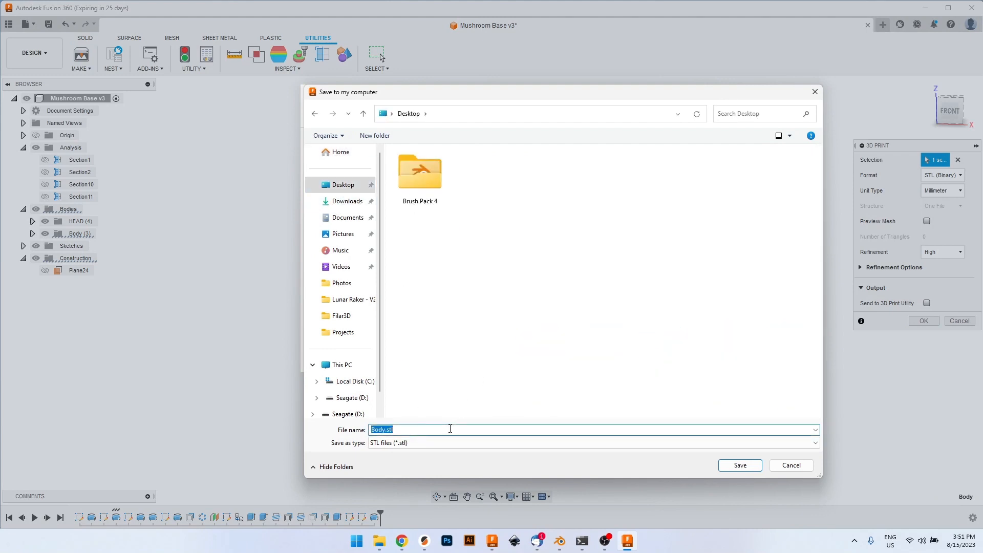
left_click(733, 464)
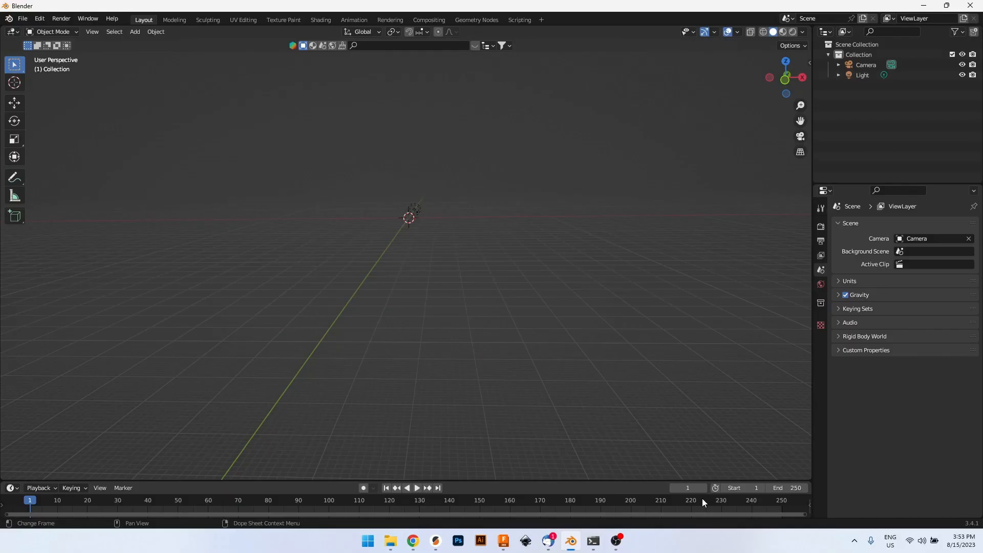
- Switch to Blender and import Body.stl from the Desktop
left_click(24, 20)
mouse_move(85, 155)
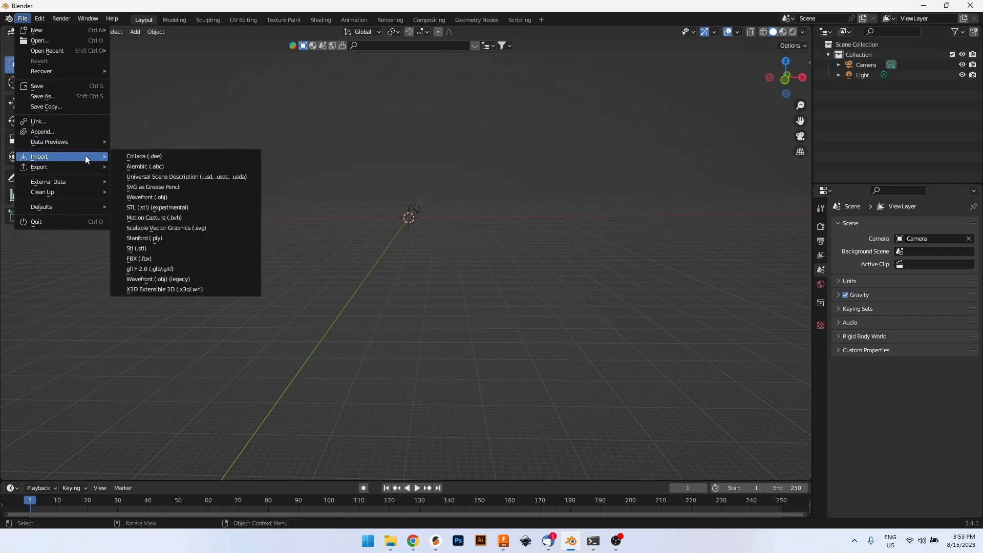
left_click(146, 249)
double_click(378, 171)
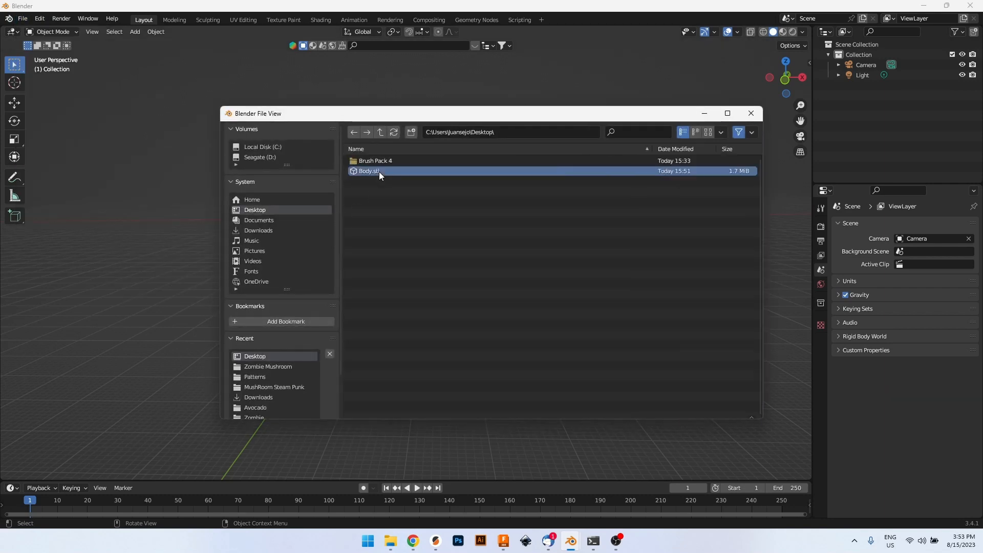
scroll(438, 275, "up", 2)
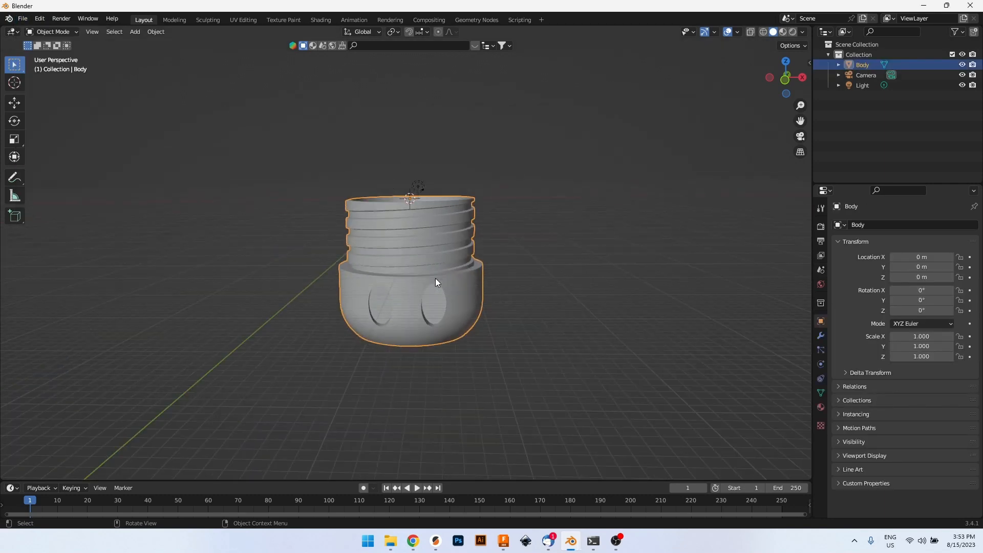
- Move the imported body straight up along Z to about 74.8 m so that its base sits near the grid floor
left_click(15, 103)
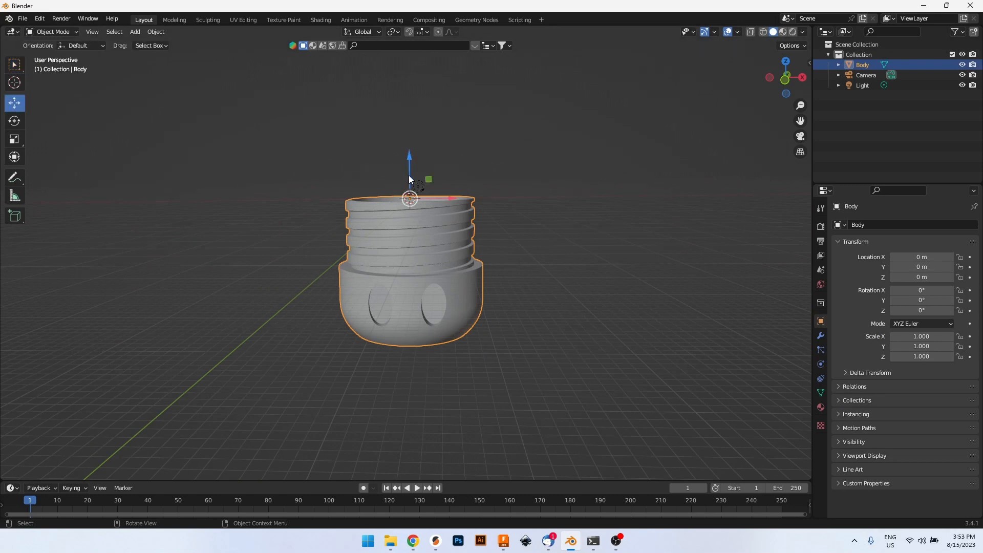
left_click_drag(408, 179, 409, 49)
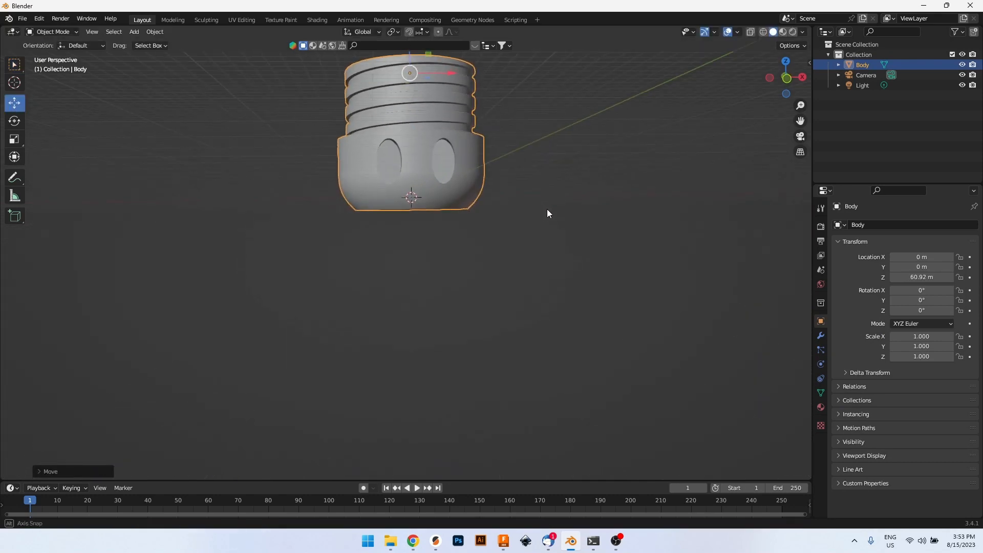
middle_click_drag(547, 210, 537, 224)
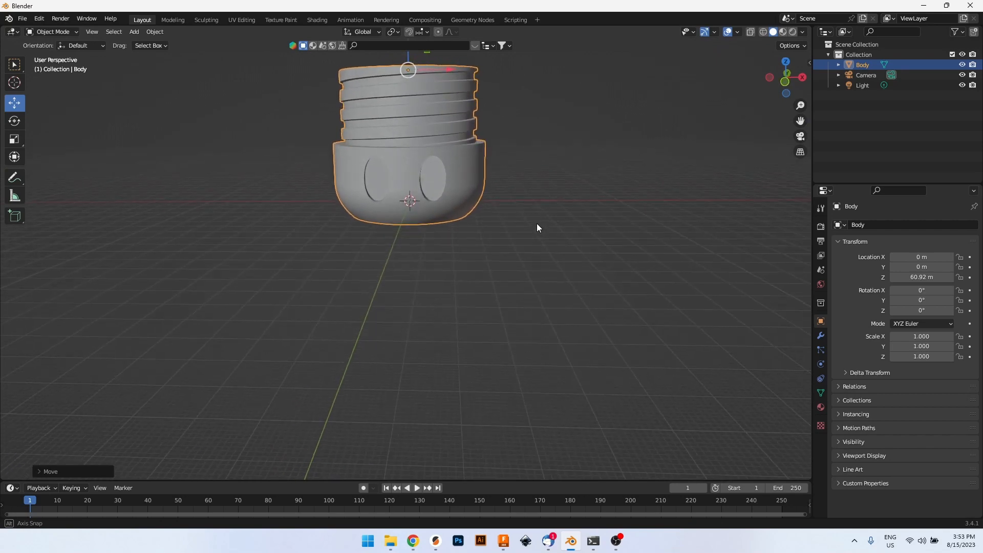
scroll(430, 173, "down", 4)
left_click_drag(410, 144, 410, 129)
scroll(488, 212, "up", 4)
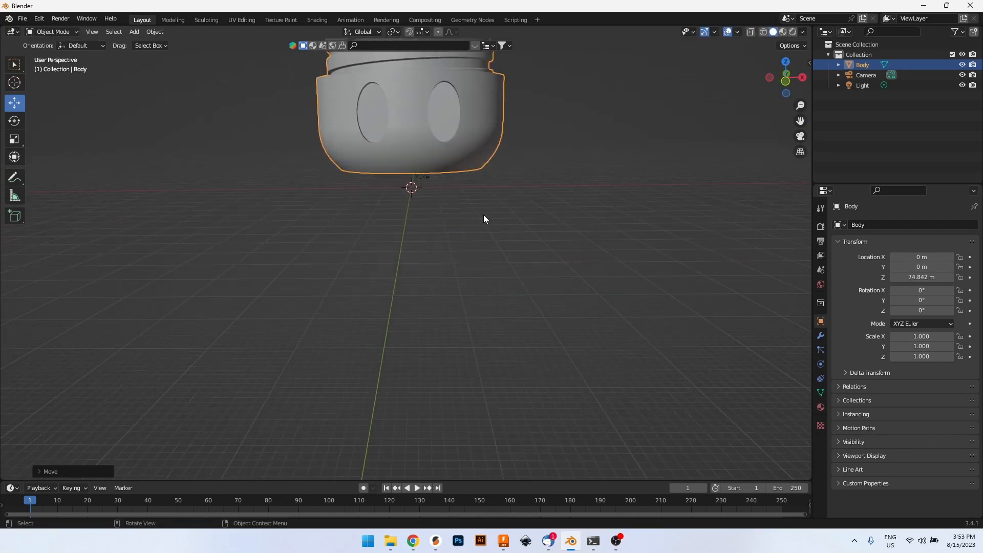
scroll(349, 266, "down", 4)
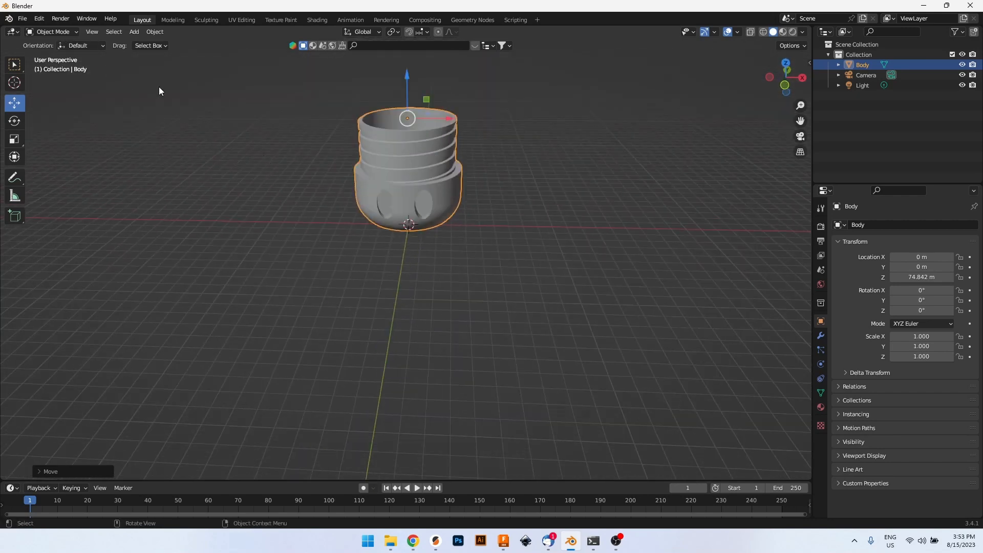
- Deselect the body and switch from Object Mode to Sculpt Mode
left_click(131, 62)
left_click(53, 31)
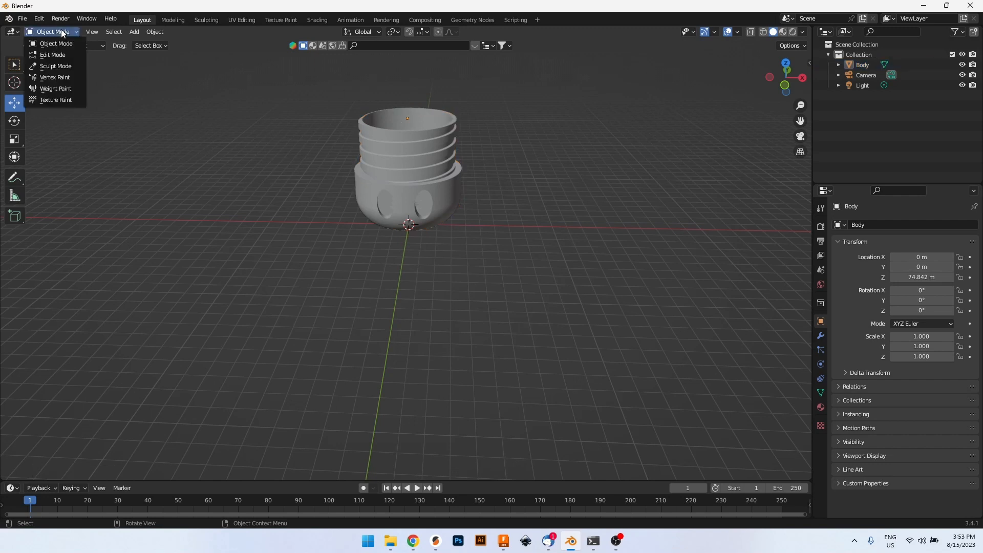
left_click(58, 66)
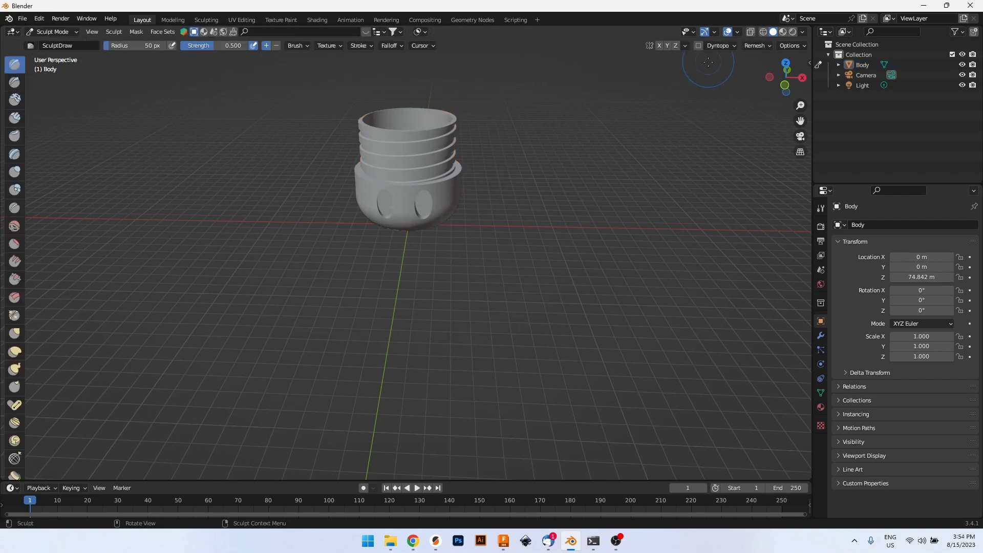
- Try two SculptDraw strokes on the stem wall beside the eye recess and undo them
scroll(423, 175, "up", 4)
middle_click_drag(439, 176, 437, 283, "shift")
scroll(437, 287, "up", 5)
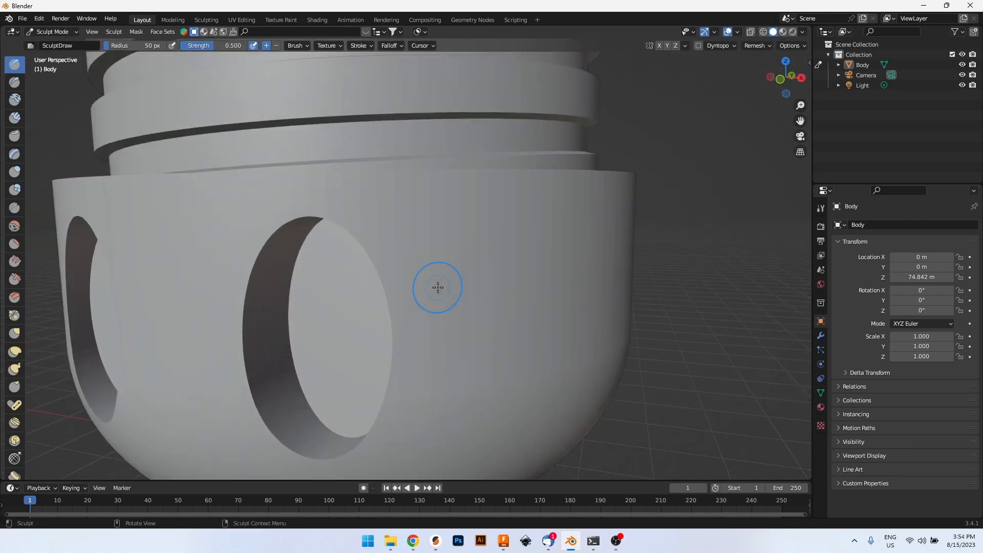
scroll(439, 287, "down", 3)
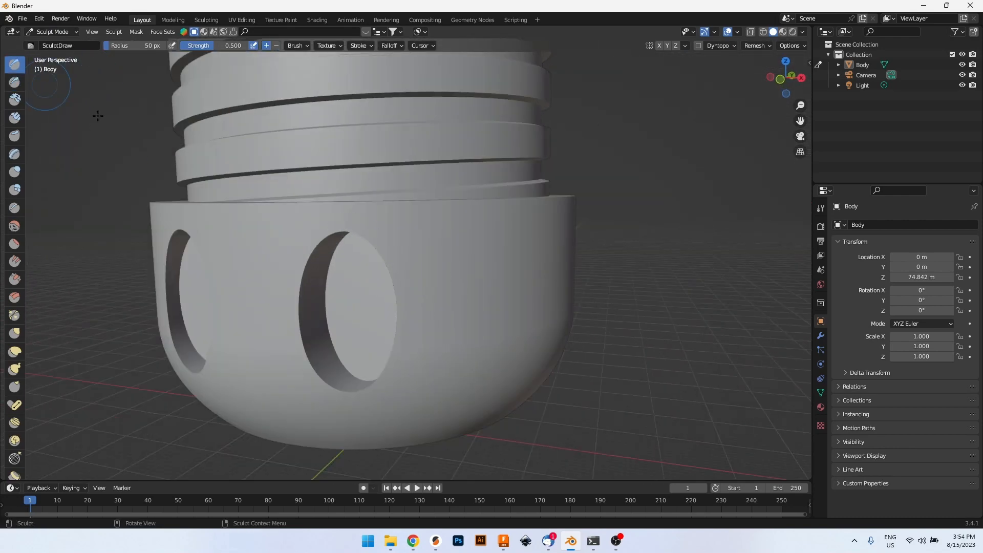
left_click_drag(506, 256, 476, 280)
mouse_move(466, 315)
left_mouse_down()
mouse_move(472, 359)
mouse_move(478, 329)
left_mouse_up()
key("ctrl+z")
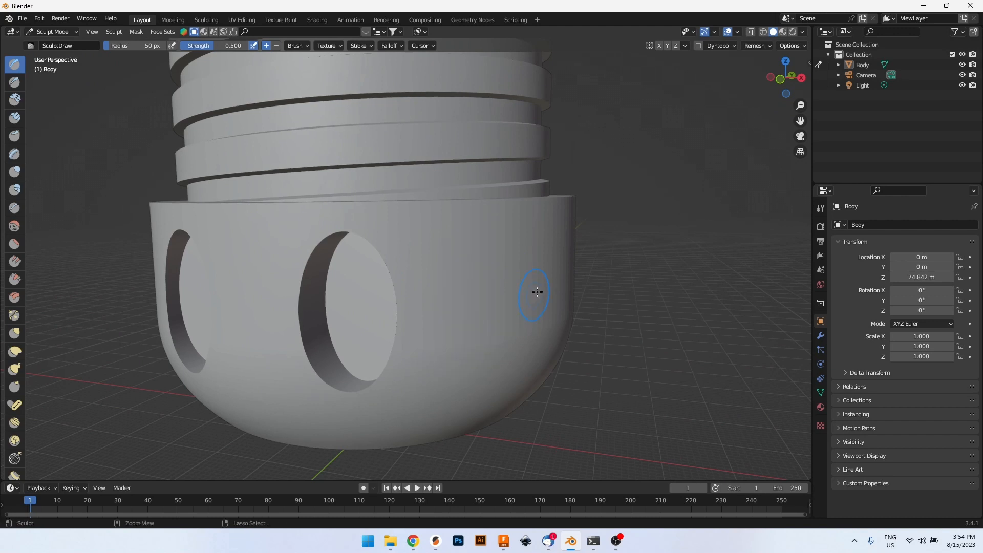
- Remesh the body with a voxel size of 0.1 m, preserving volume, paint mask, face sets and color attributes
left_click(755, 46)
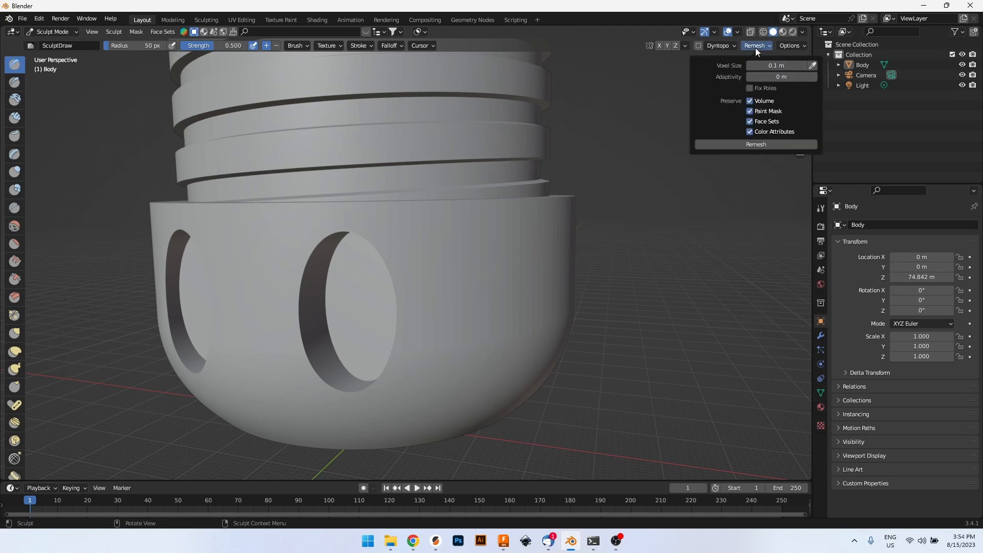
left_click(747, 146)
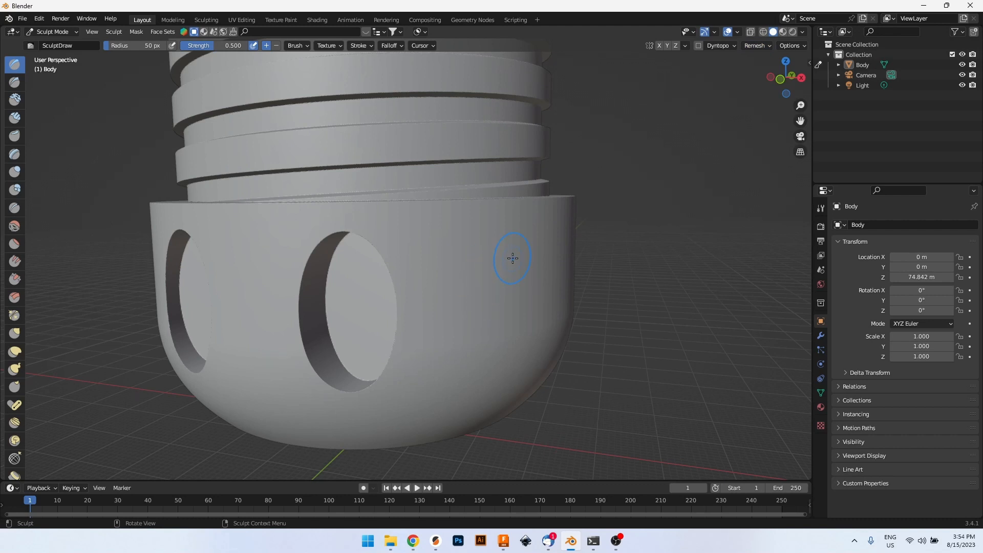
- Test an S-shaped SculptDraw stroke on the remeshed stem wall beside the eye recess and undo it
mouse_move(513, 258)
left_mouse_down()
mouse_move(463, 281)
mouse_move(443, 364)
left_mouse_up()
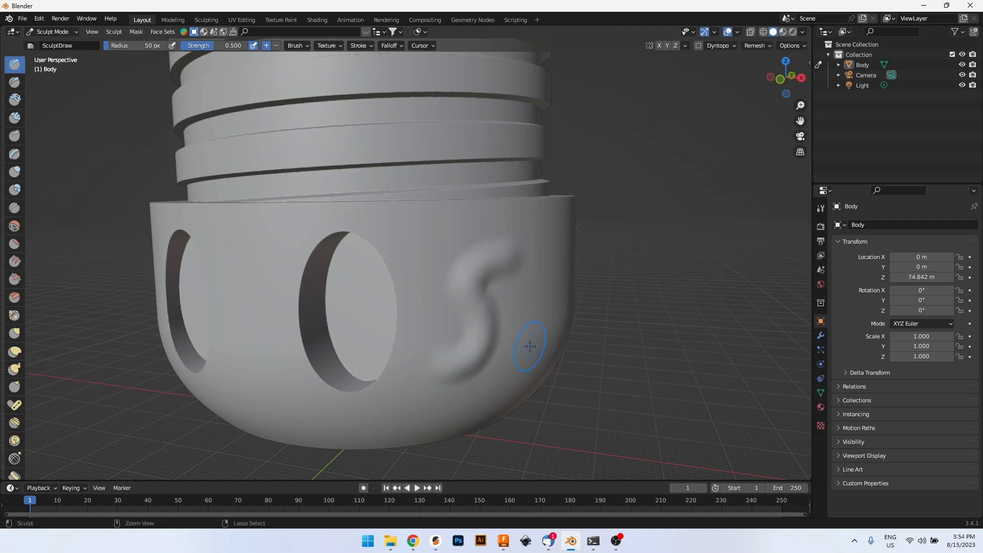
key("ctrl+z")
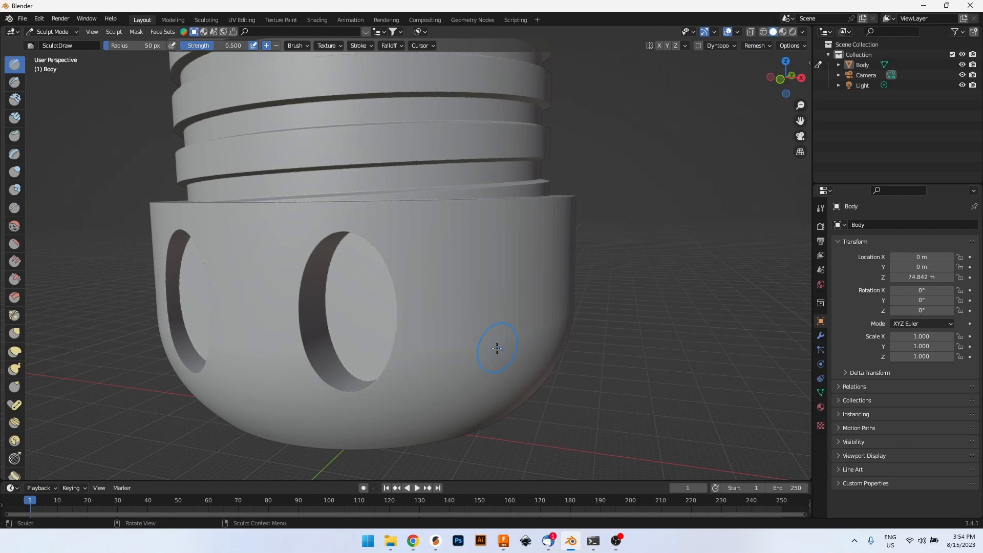
scroll(498, 346, "down", 6)
scroll(423, 259, "up", 4)
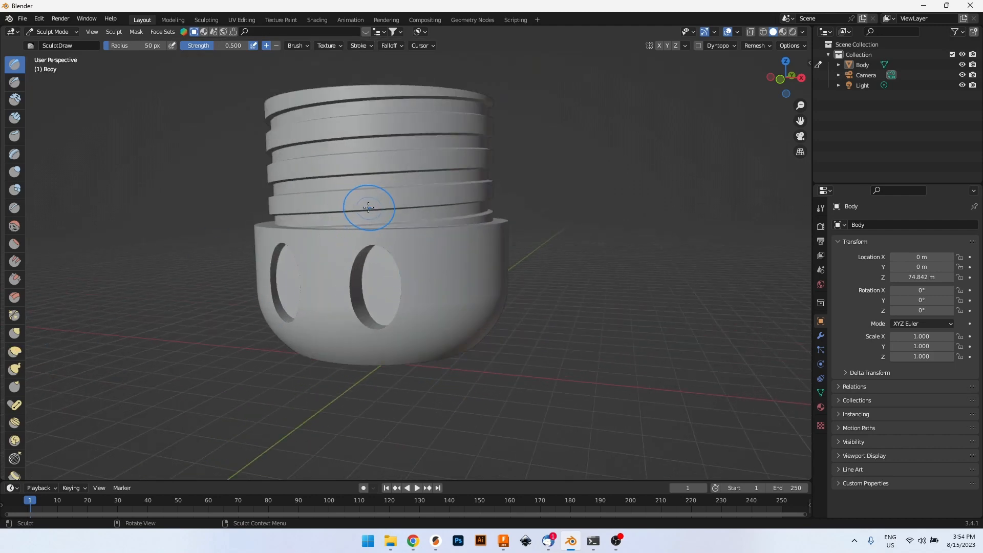
- Box Mask the entire threaded neck of the stem in the front orthographic view, leaving the bowl-shaped lower wall unmasked
mouse_move(368, 204)
middle_mouse_down()
mouse_move(384, 219)
mouse_move(447, 229)
mouse_move(488, 201)
mouse_move(378, 222)
middle_mouse_up()
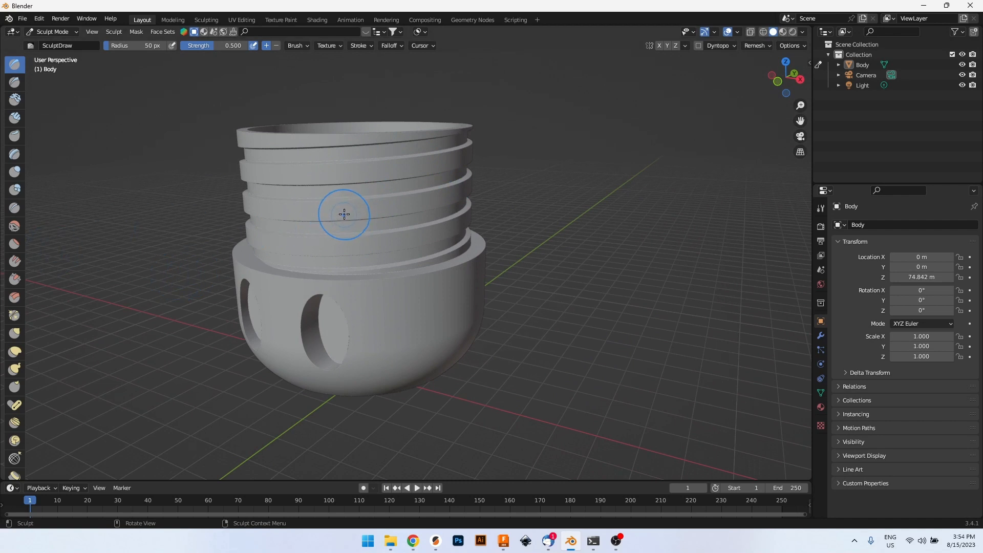
left_click(777, 81)
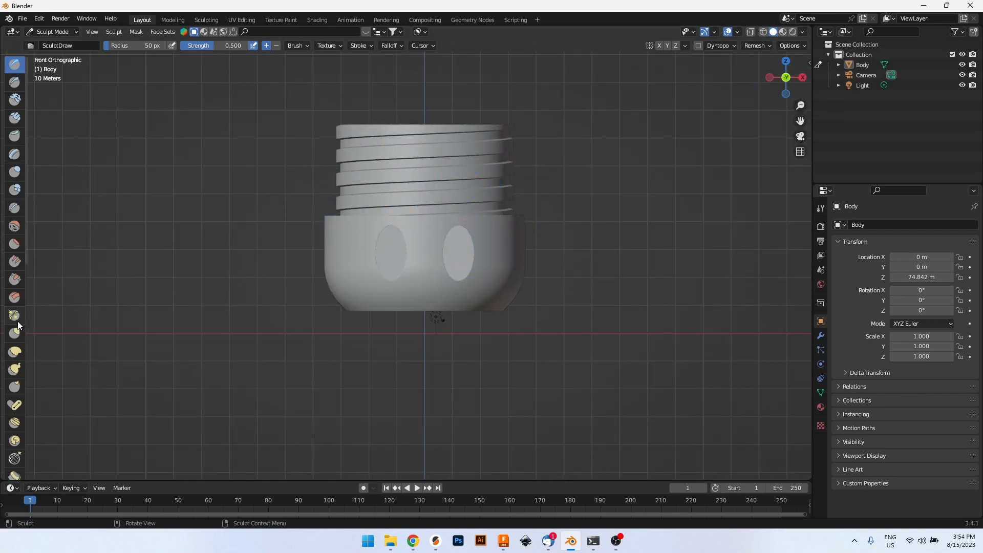
scroll(15, 328, "down", 5)
scroll(17, 325, "down", 1)
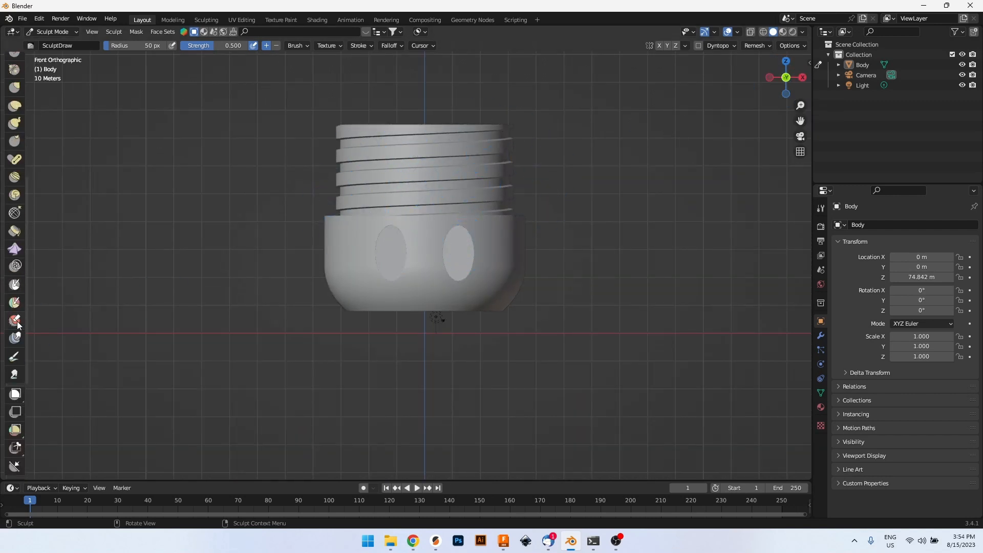
left_click(16, 398)
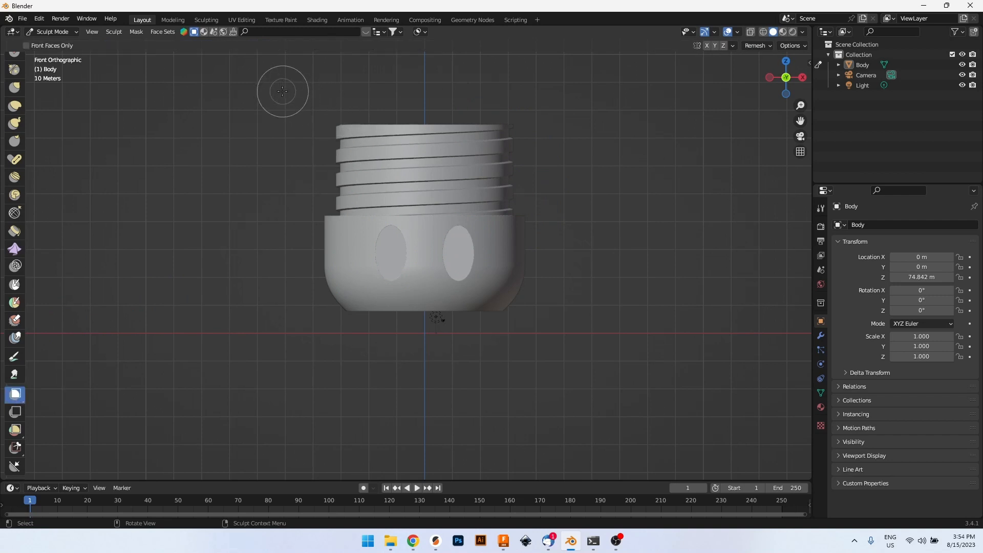
left_click_drag(283, 91, 566, 216)
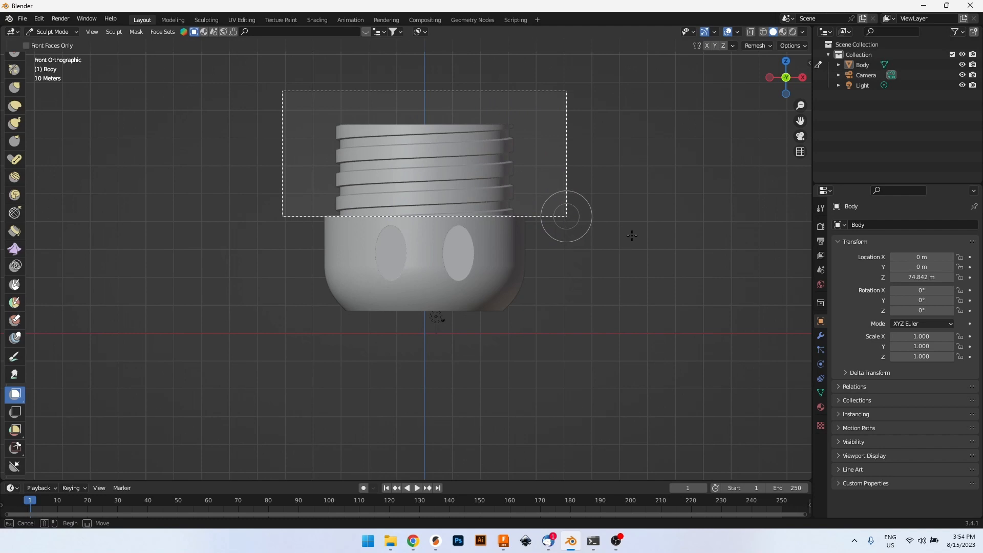
left_click_drag(566, 216, 632, 233)
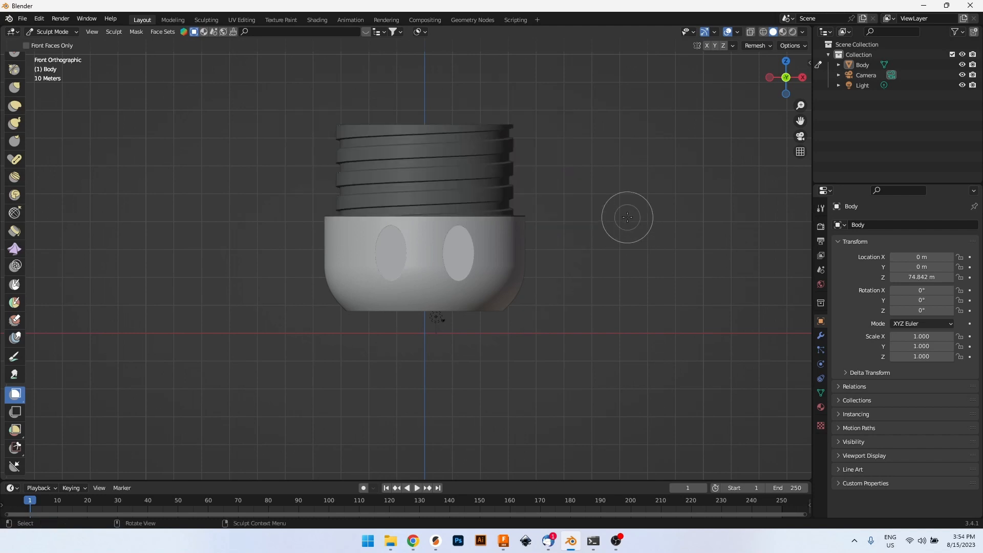
middle_click_drag(627, 217, 512, 240)
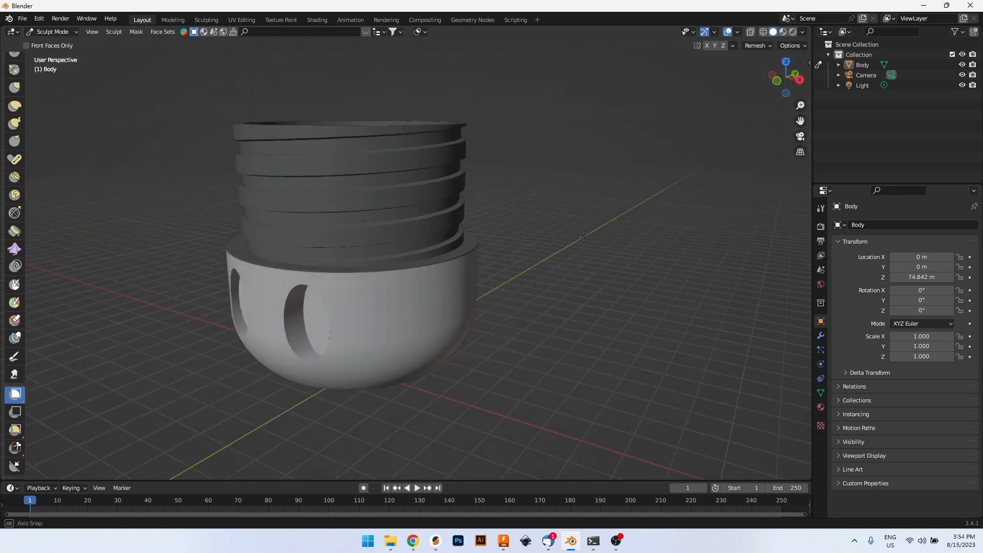
- Test a SculptDraw stroke from the stem wall beside the eye recess up across the masked thread
scroll(11, 102, "up", 10)
left_click(14, 64)
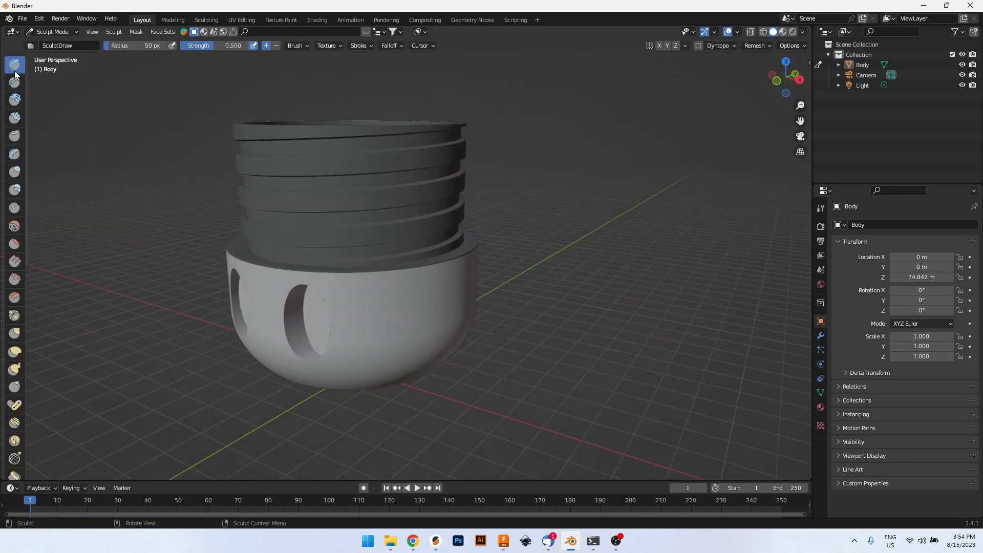
mouse_move(371, 311)
left_mouse_down()
mouse_move(359, 266)
mouse_move(366, 287)
mouse_move(361, 210)
mouse_move(358, 220)
left_mouse_up()
middle_click_drag(357, 220, 482, 289)
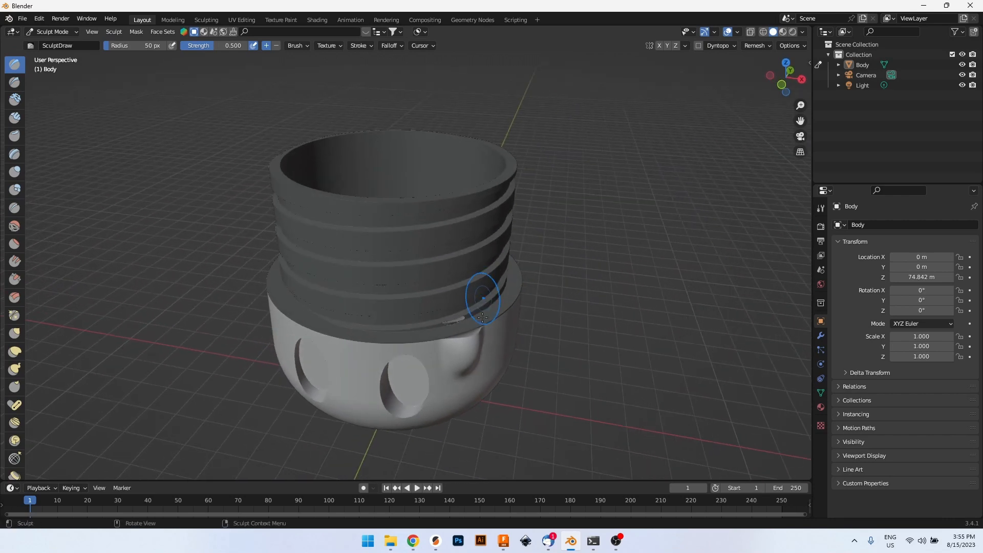
- Test SculptDraw strokes along the stem wall's upper edge next to the masked rim and undo them
scroll(461, 333, "up", 5)
mouse_move(500, 342)
middle_mouse_down()
mouse_move(460, 285)
mouse_move(528, 326)
mouse_move(460, 297)
mouse_move(399, 286)
mouse_move(374, 300)
mouse_move(351, 222)
mouse_move(389, 251)
middle_mouse_up()
scroll(373, 300, "up", 3)
left_click_drag(404, 286, 489, 242)
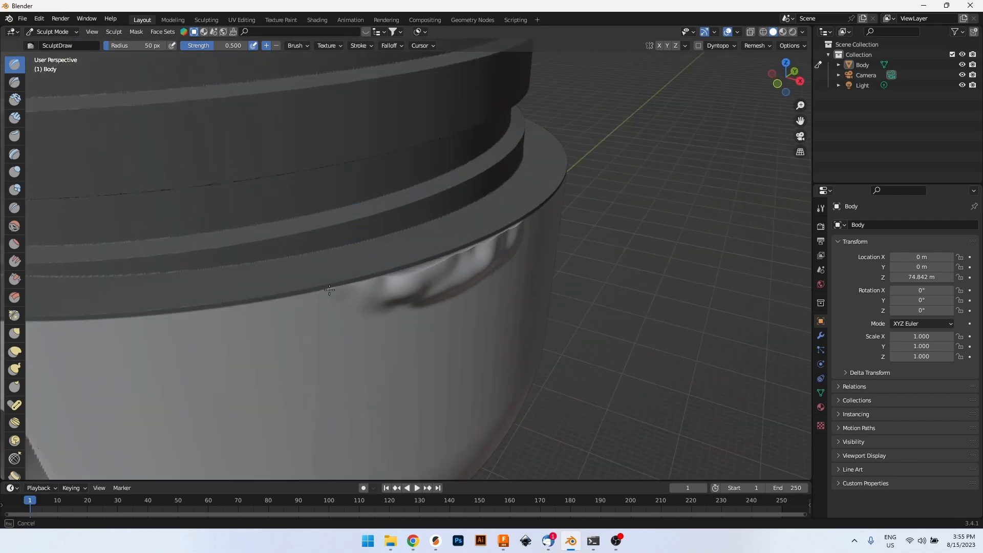
mouse_move(330, 289)
left_mouse_down()
mouse_move(337, 321)
mouse_move(408, 318)
left_mouse_up()
key("ctrl+z")
scroll(400, 313, "down", 8)
middle_click_drag(399, 314, 433, 259)
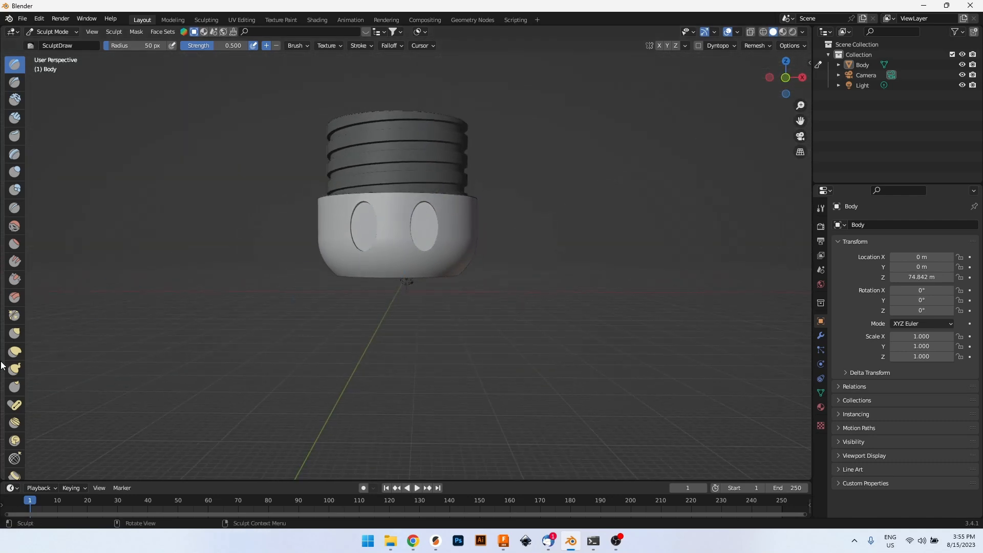
- Box Mask the flat base of the stem in the front view, keeping the threaded neck masked
scroll(16, 374, "down", 8)
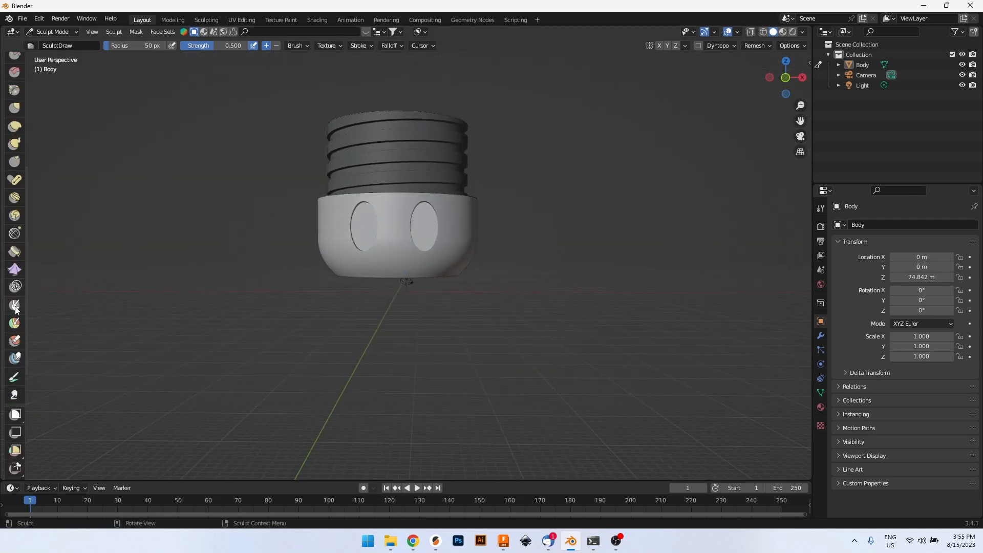
left_click(15, 413)
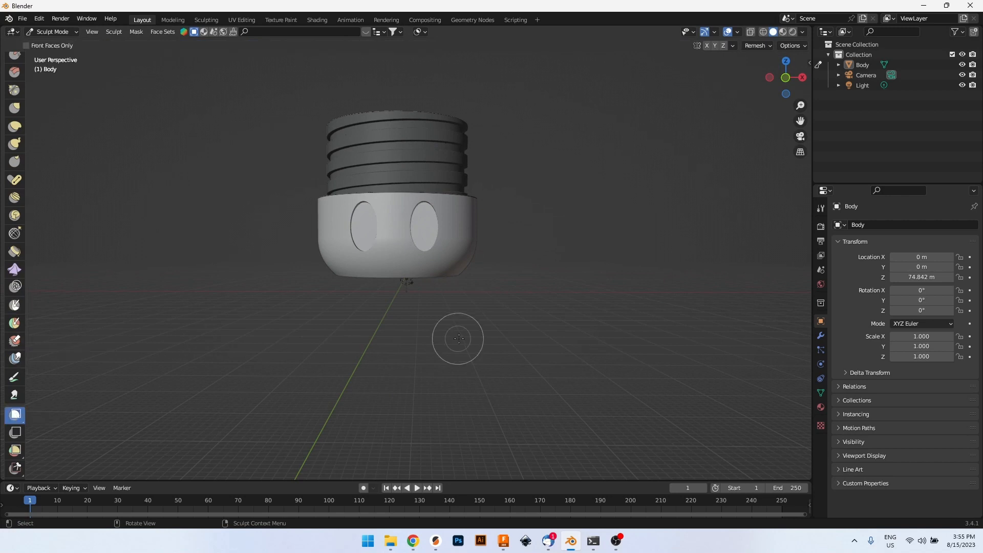
left_click(785, 77)
left_click_drag(540, 327, 294, 271)
scroll(445, 292, "down", 3)
scroll(450, 287, "up", 8)
middle_click_drag(462, 300, 496, 338)
scroll(460, 266, "down", 5)
scroll(456, 258, "up", 4)
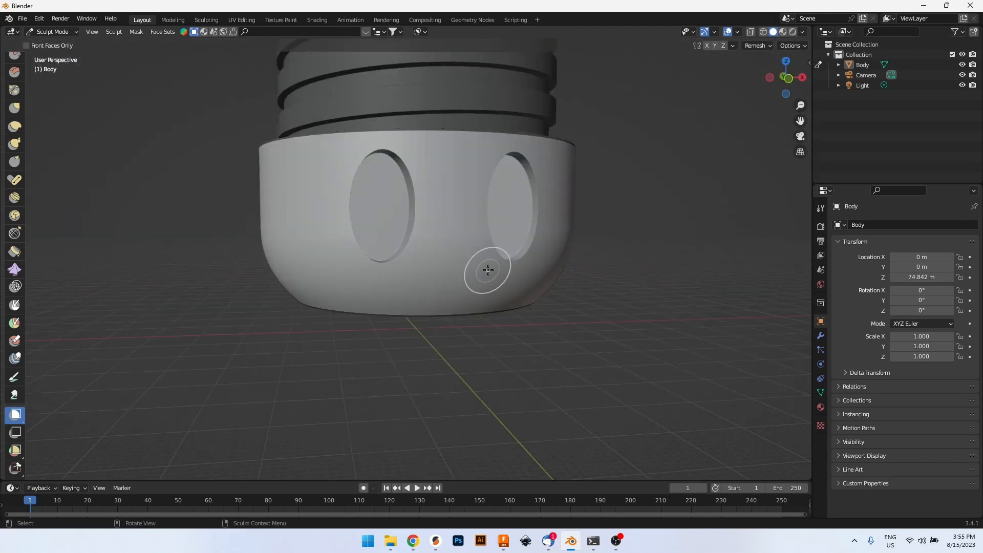
middle_click_drag(629, 202, 585, 265)
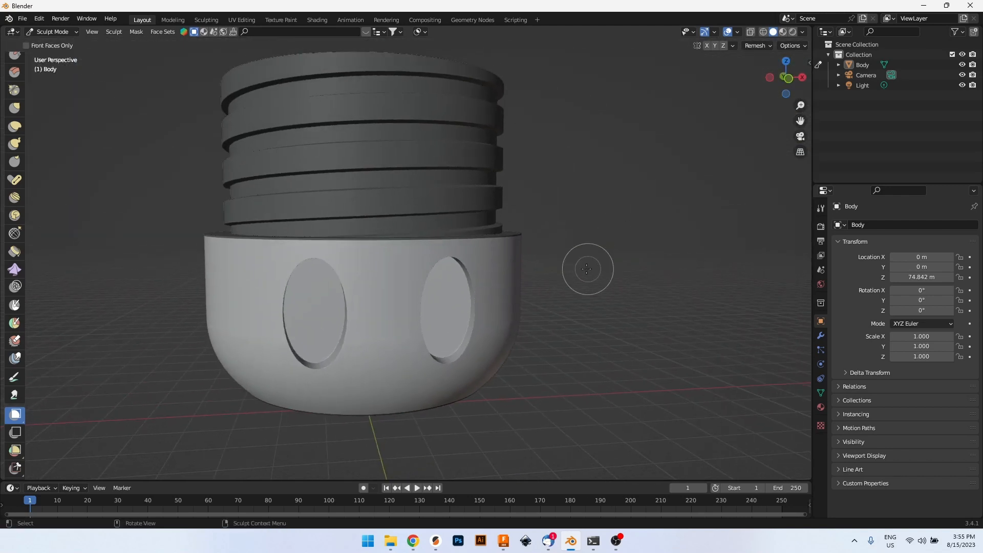
- Activate the SculptDraw brush, switch the asset search to brushes and display the asset thumbnails
scroll(13, 114, "up", 8)
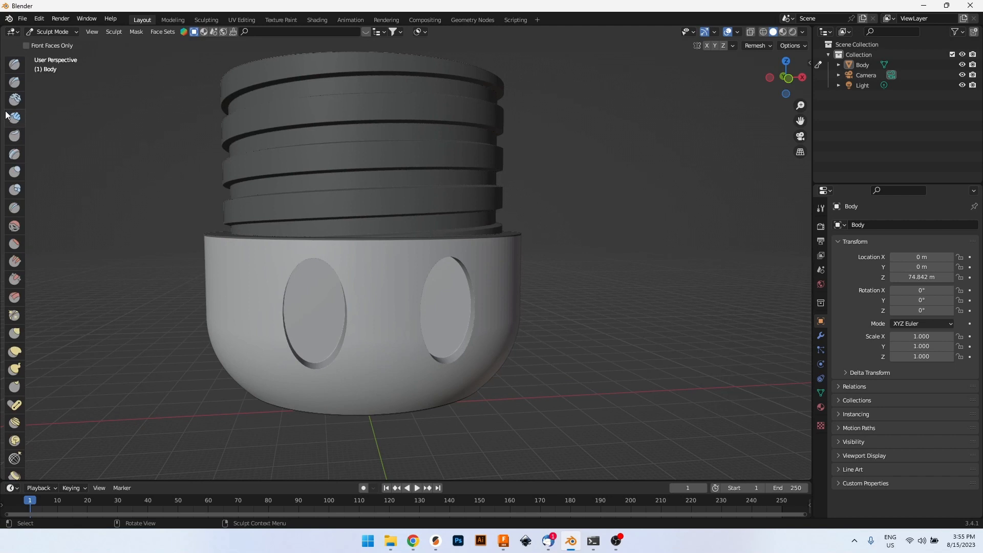
left_click(14, 63)
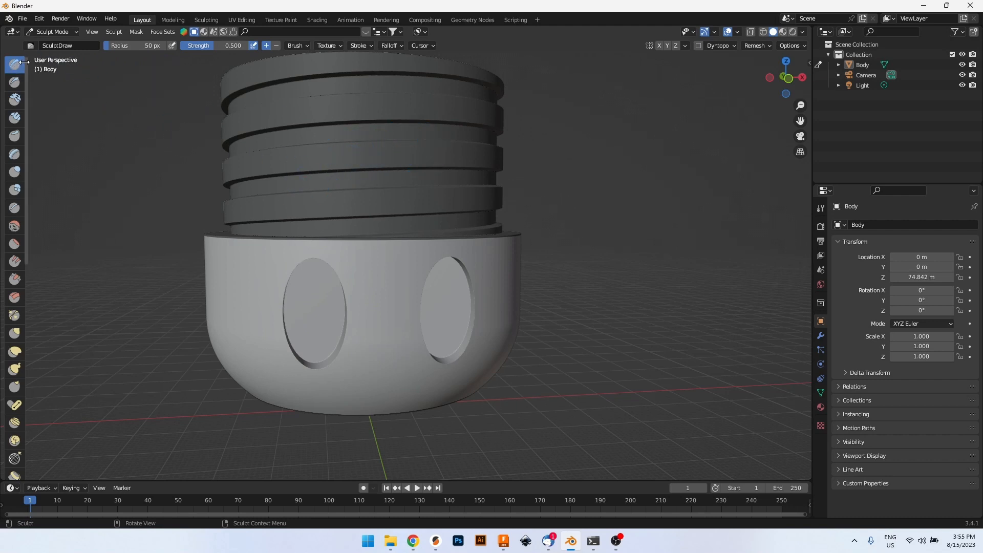
left_click(234, 31)
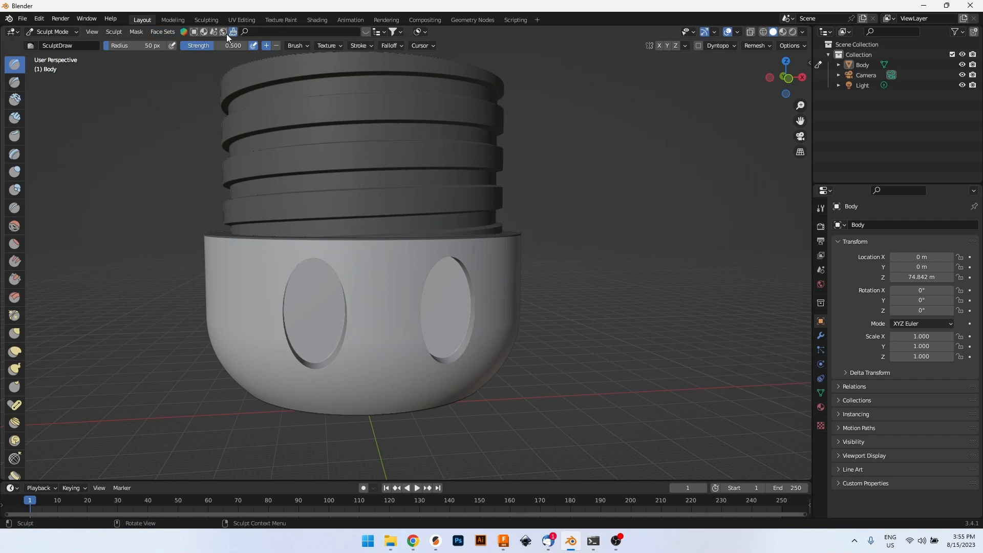
left_click(366, 32)
- Browse the online sculpting brushes and download the Scar with Staples brush
mouse_move(377, 112)
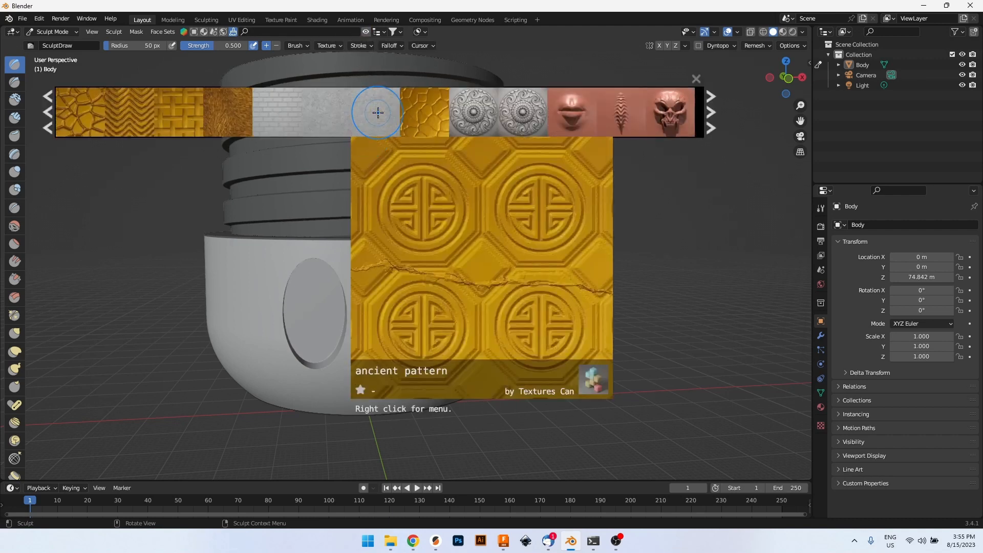
scroll(378, 113, "down", 5)
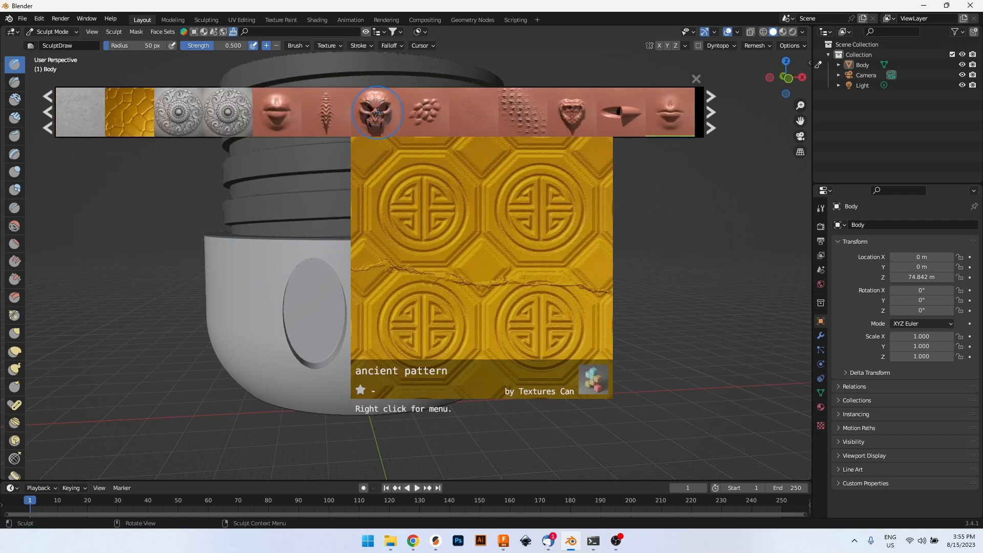
scroll(378, 112, "down", 15)
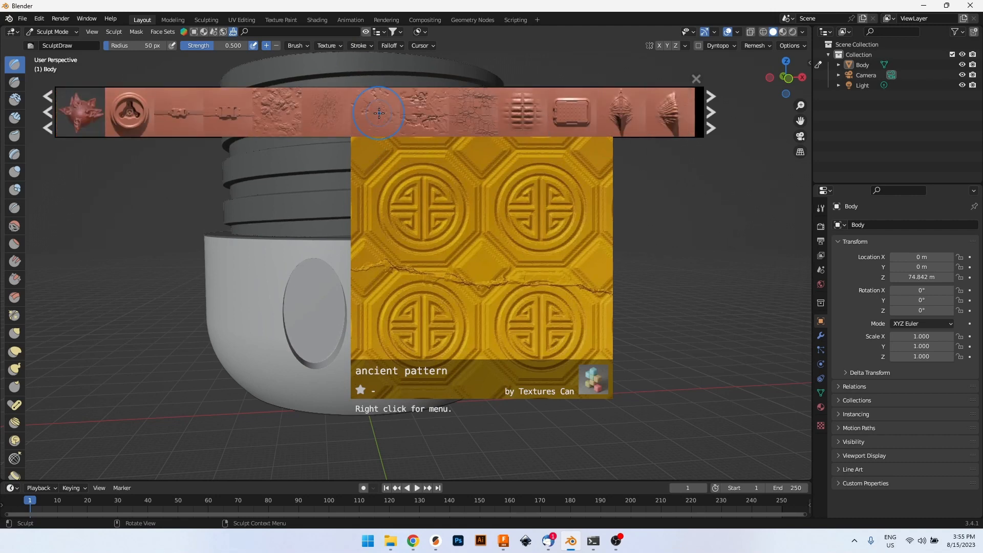
scroll(379, 113, "down", 12)
mouse_move(102, 125)
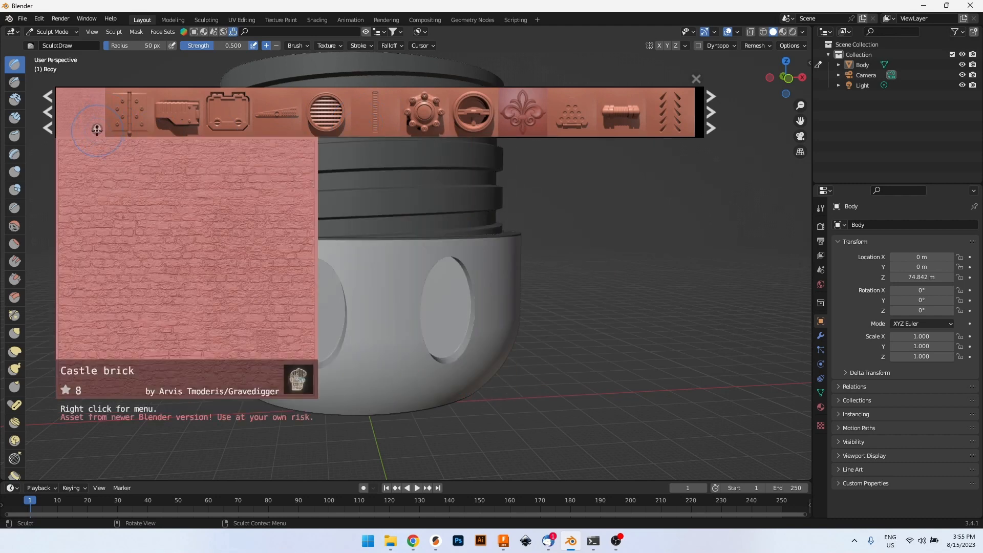
mouse_move(238, 119)
mouse_move(536, 115)
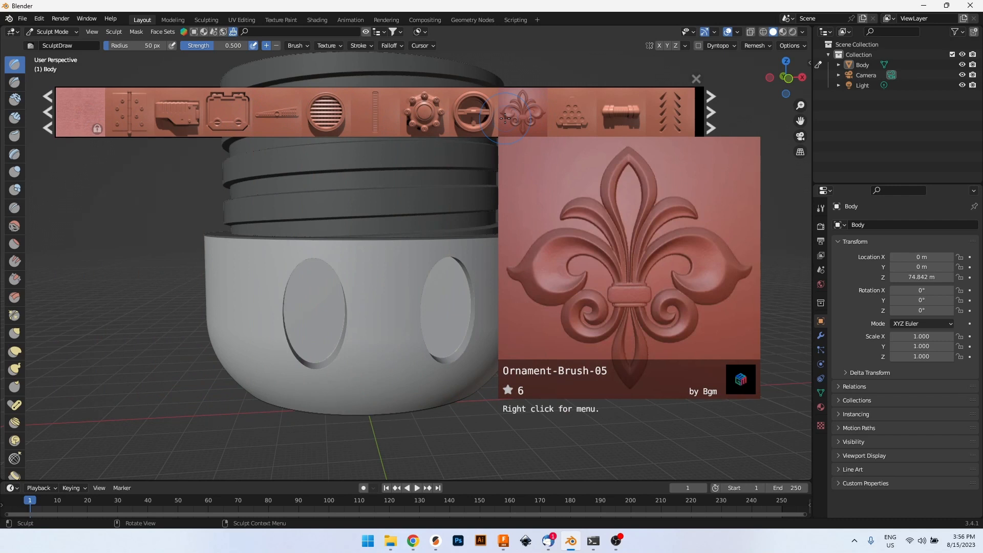
scroll(505, 118, "down", 10)
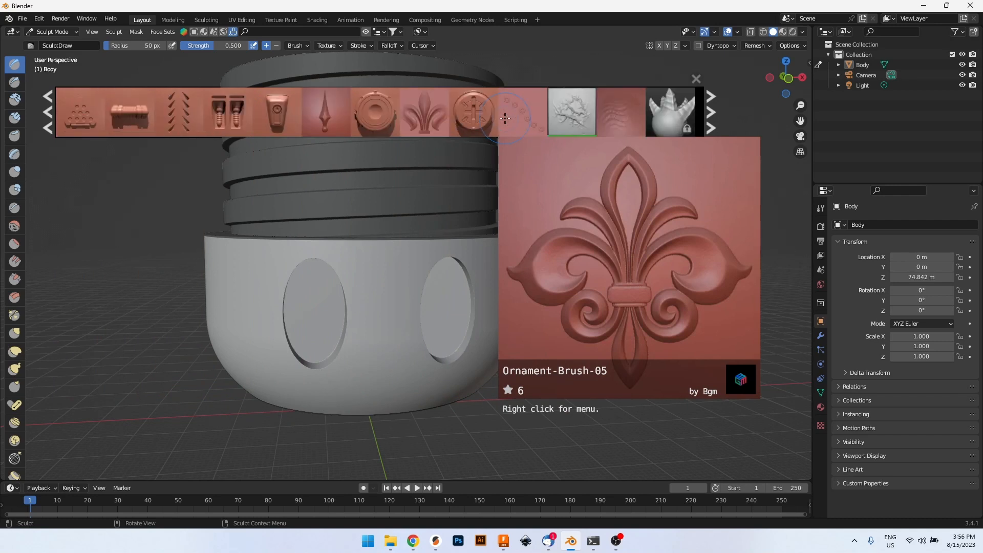
scroll(505, 118, "down", 8)
scroll(505, 118, "down", 16)
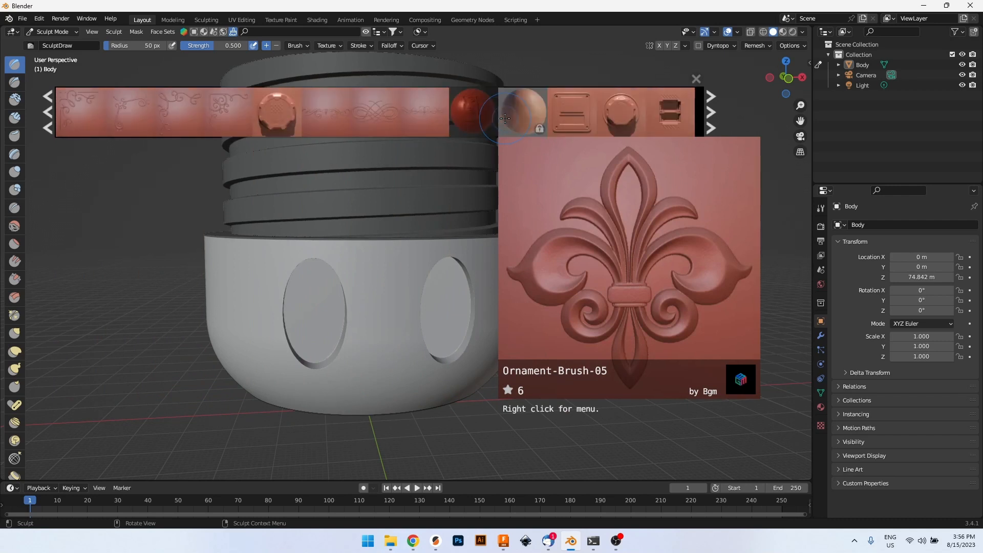
scroll(505, 118, "down", 20)
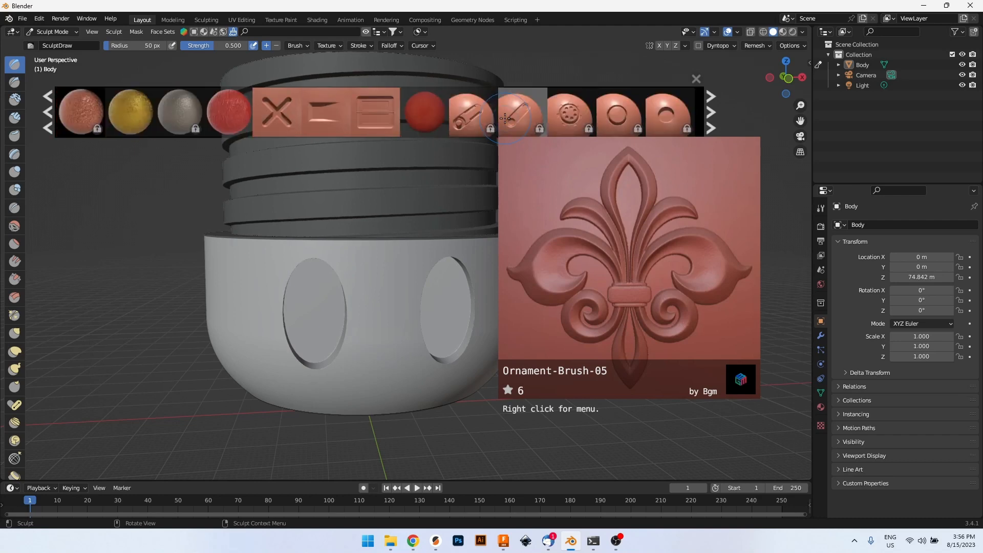
scroll(505, 118, "down", 20)
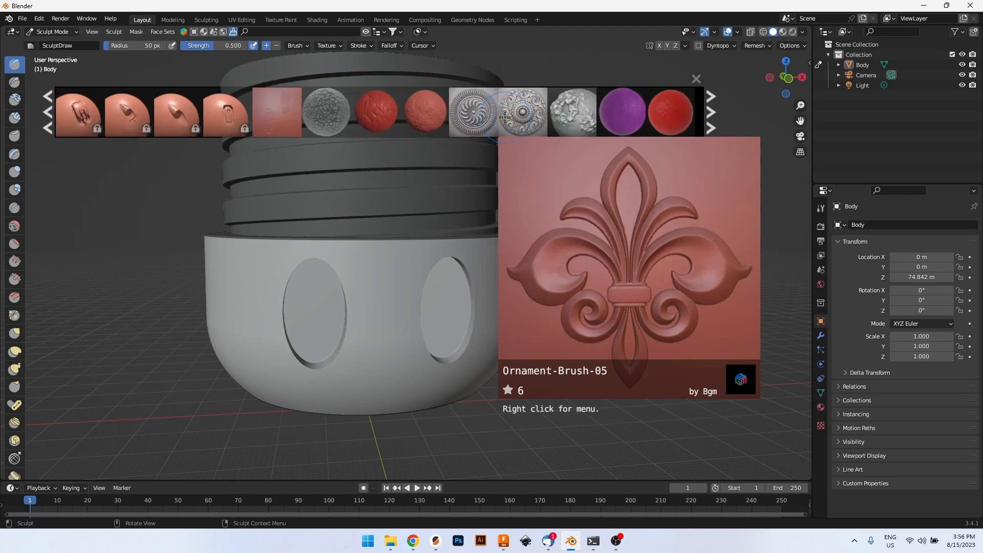
scroll(505, 119, "down", 15)
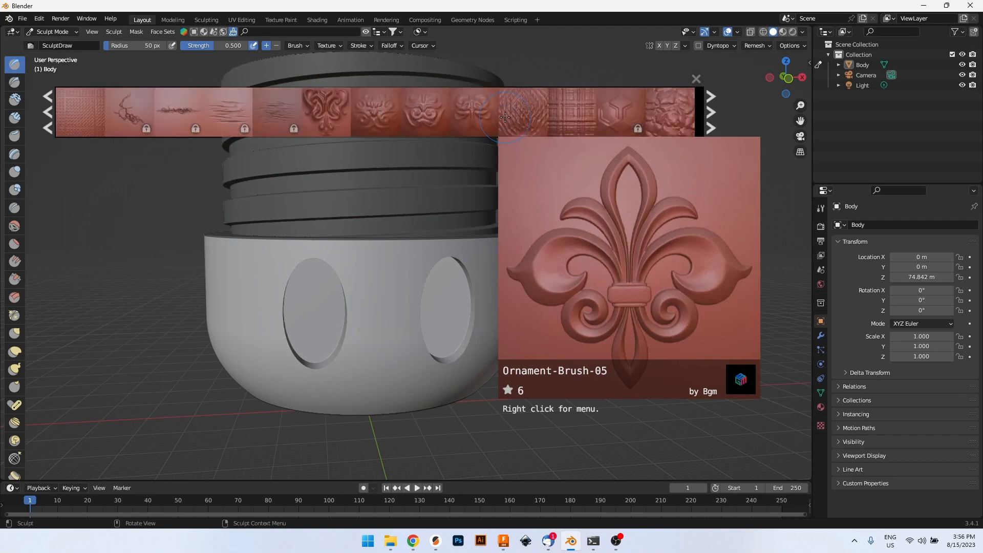
scroll(505, 118, "down", 3)
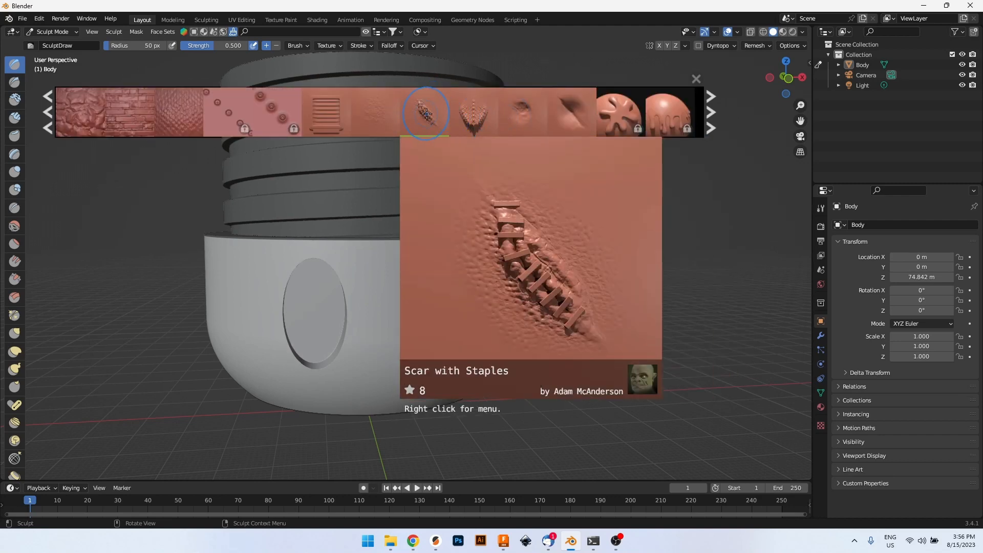
left_click(426, 114)
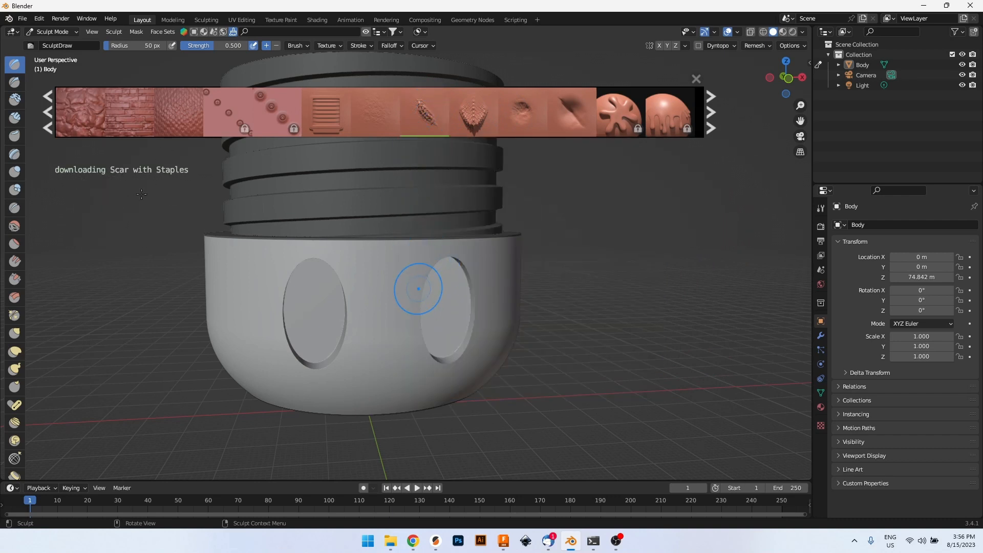
- Test a Scar with Staples stamp on the stem wall beside the eye recess and examine its detail
middle_click_drag(419, 288, 340, 288)
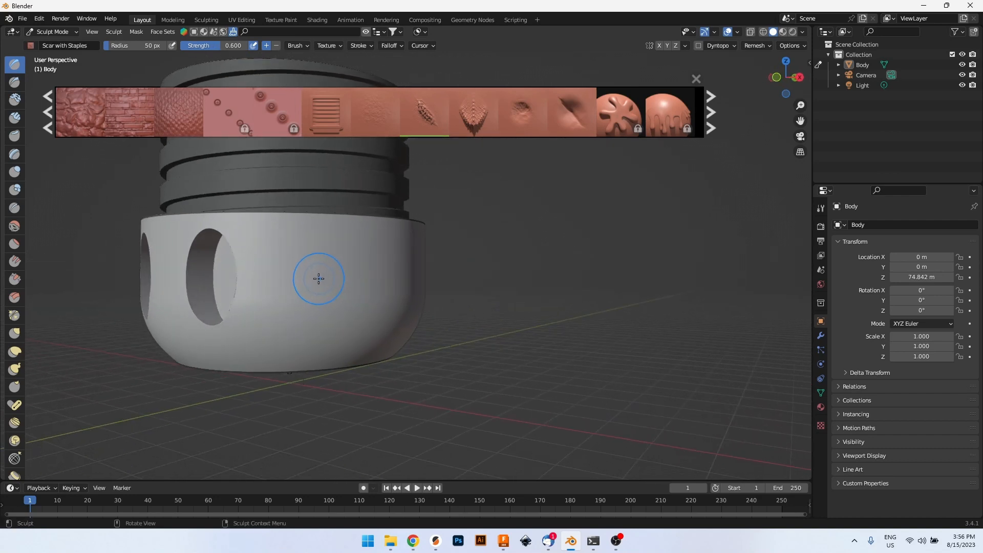
left_click_drag(319, 280, 330, 395)
mouse_move(331, 396)
middle_mouse_down()
mouse_move(323, 391)
mouse_move(339, 387)
middle_mouse_up()
scroll(314, 333, "up", 5)
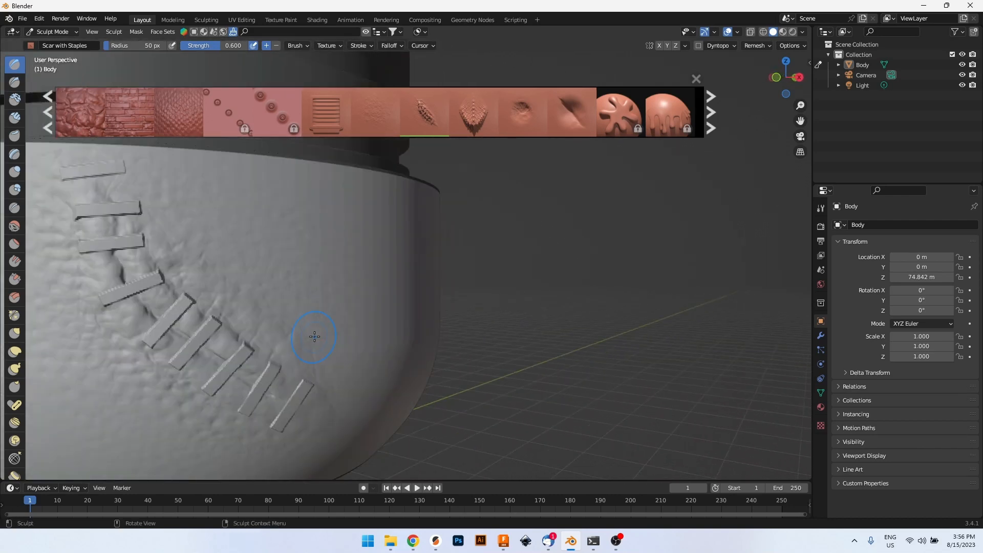
scroll(358, 297, "up", 2)
scroll(359, 297, "down", 6)
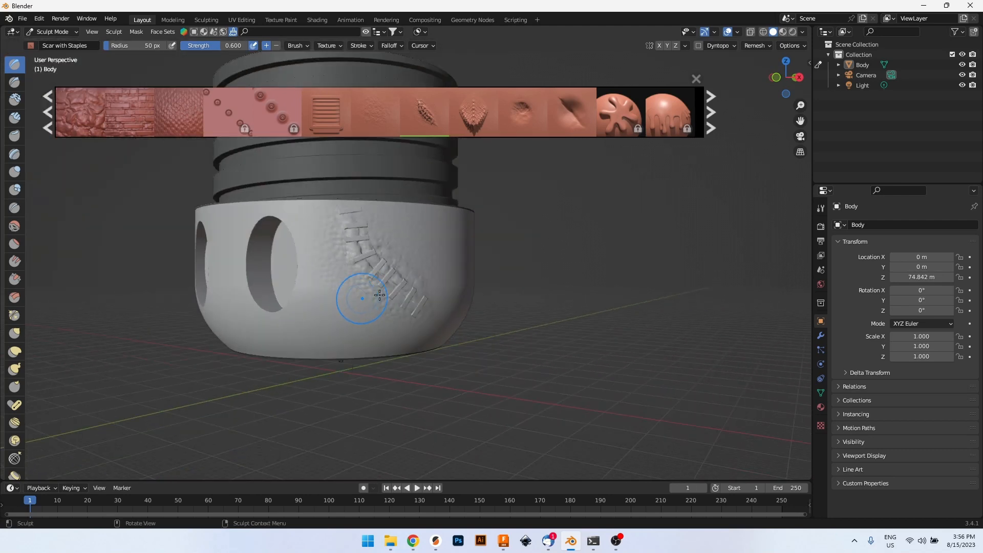
- Show the active brush's tool settings and set the Scar with Staples brush strength to 0.776
left_click(820, 208)
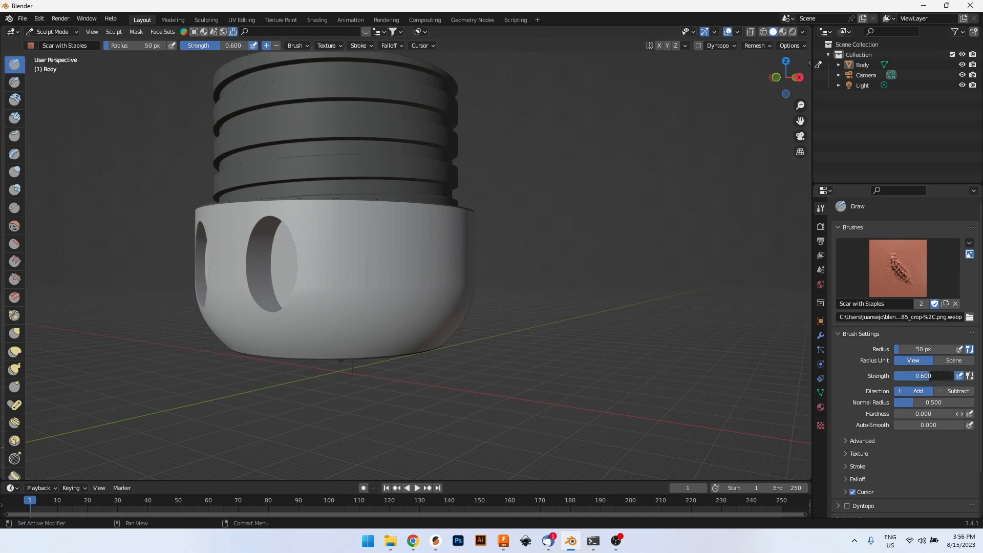
left_click_drag(939, 376, 940, 376)
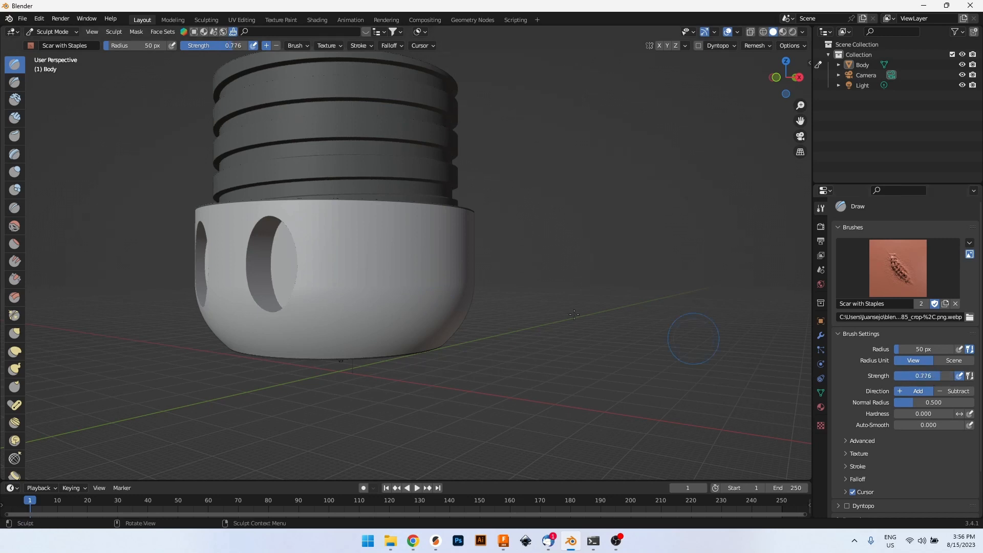
- Sculpt a Scar with Staples stroke down the stem wall beside the eye recess and inspect its relief
left_click_drag(371, 278, 378, 378)
middle_click_drag(391, 370, 450, 202)
scroll(439, 342, "up", 6)
scroll(443, 340, "down", 2)
scroll(439, 325, "down", 5)
scroll(464, 312, "down", 3)
scroll(486, 318, "down", 3)
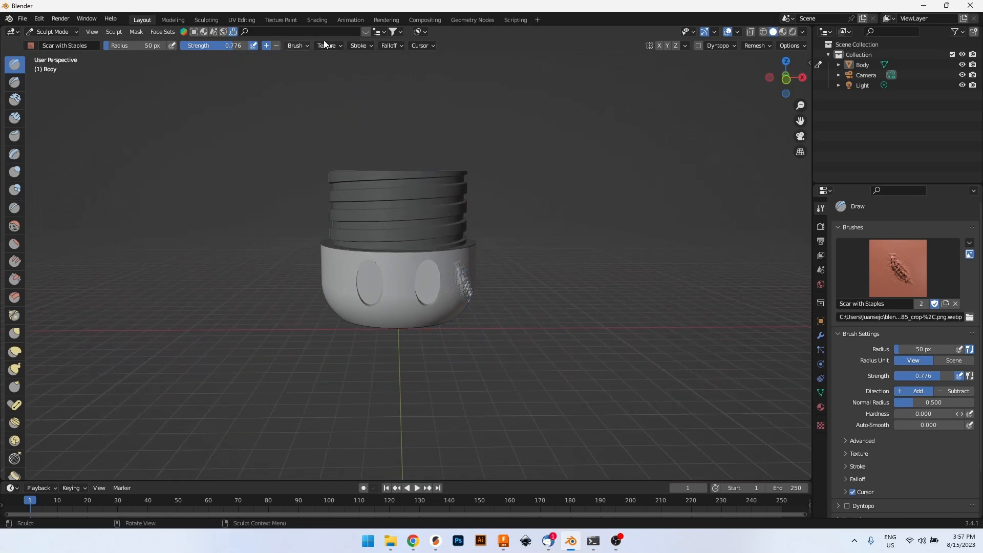
- Browse the online sculpting brushes and load the stitch perpendicular band thick seam brush
left_click(364, 32)
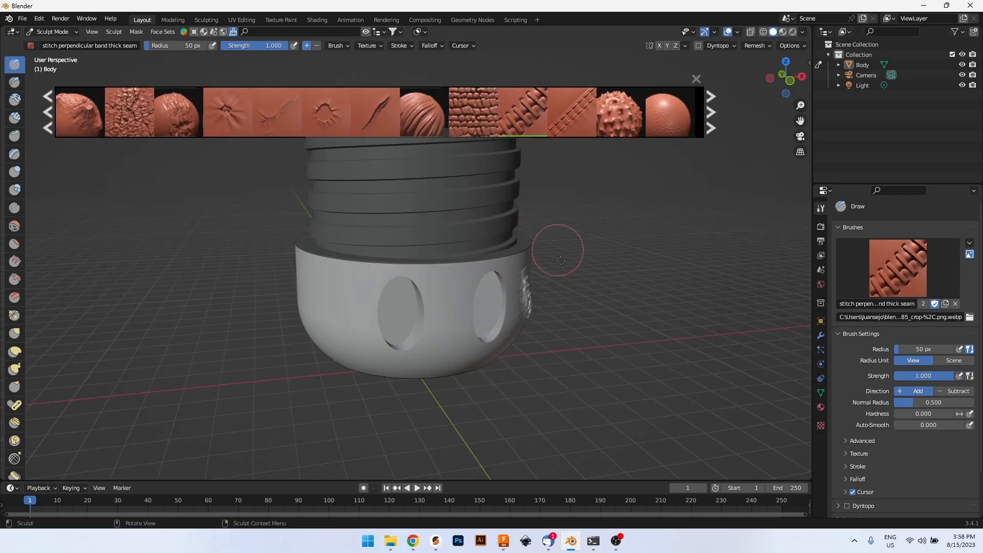
mouse_move(526, 118)
scroll(526, 118, "down", 4)
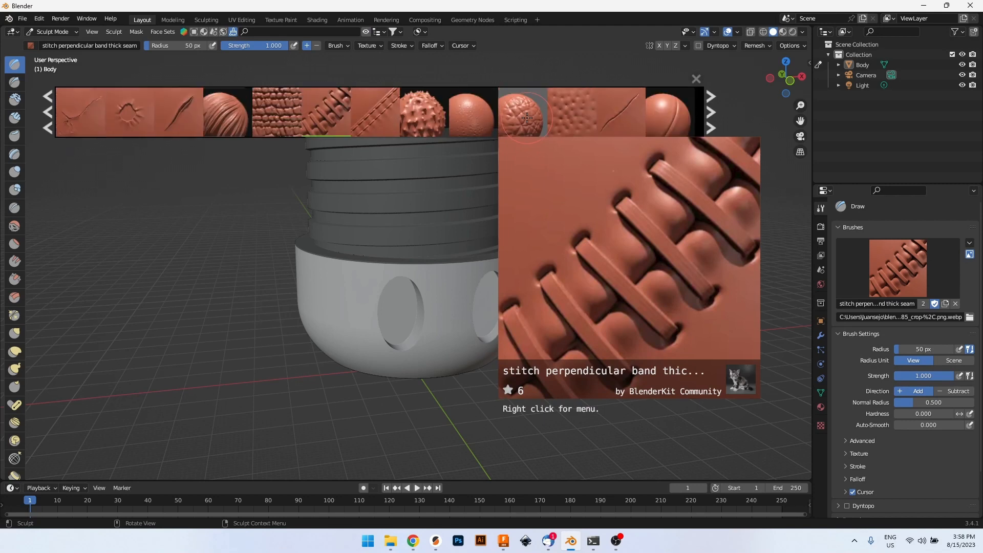
scroll(527, 118, "up", 4)
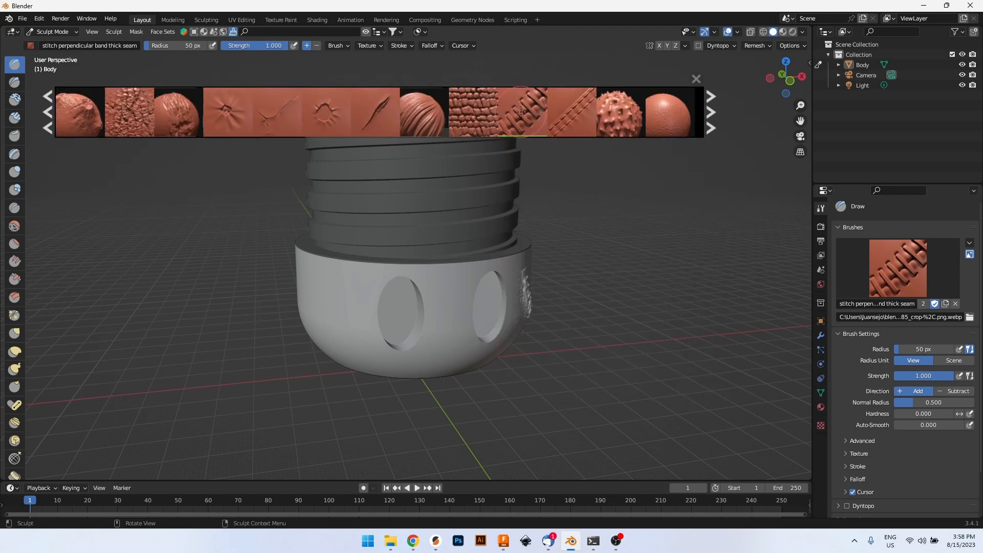
- Sculpt a horizontal stitched seam across the plain stem wall beside the other eye recess and inspect it up close
mouse_move(437, 327)
middle_mouse_down()
mouse_move(472, 307)
mouse_move(449, 285)
mouse_move(465, 287)
mouse_move(445, 283)
middle_mouse_up()
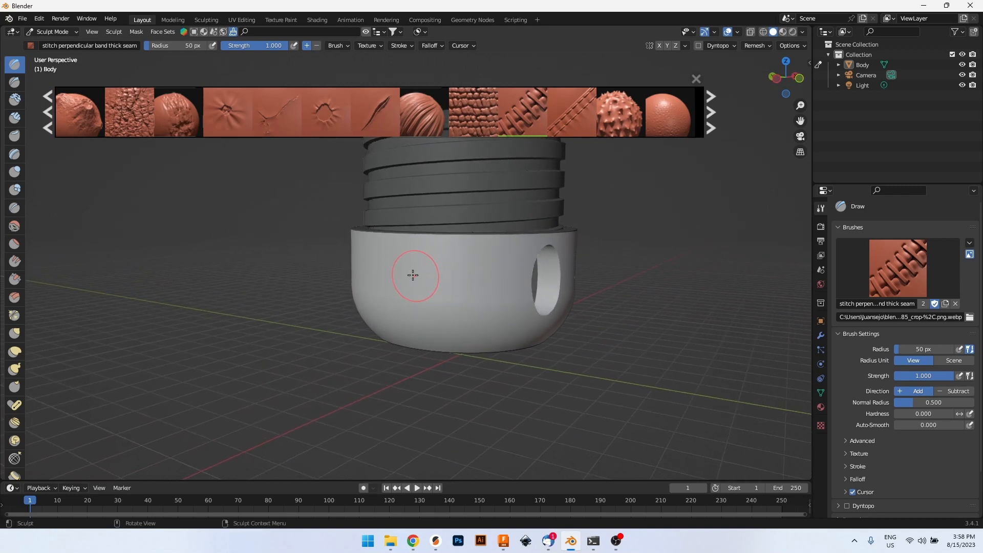
left_click_drag(367, 265, 511, 269)
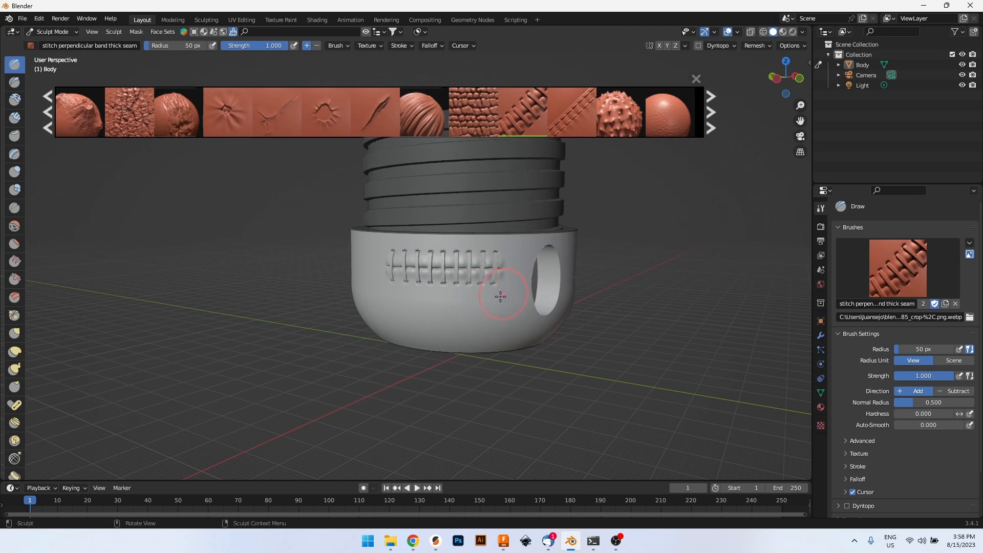
mouse_move(516, 284)
middle_mouse_down()
mouse_move(522, 291)
mouse_move(476, 302)
middle_mouse_up()
scroll(522, 292, "up", 5)
scroll(524, 293, "down", 3)
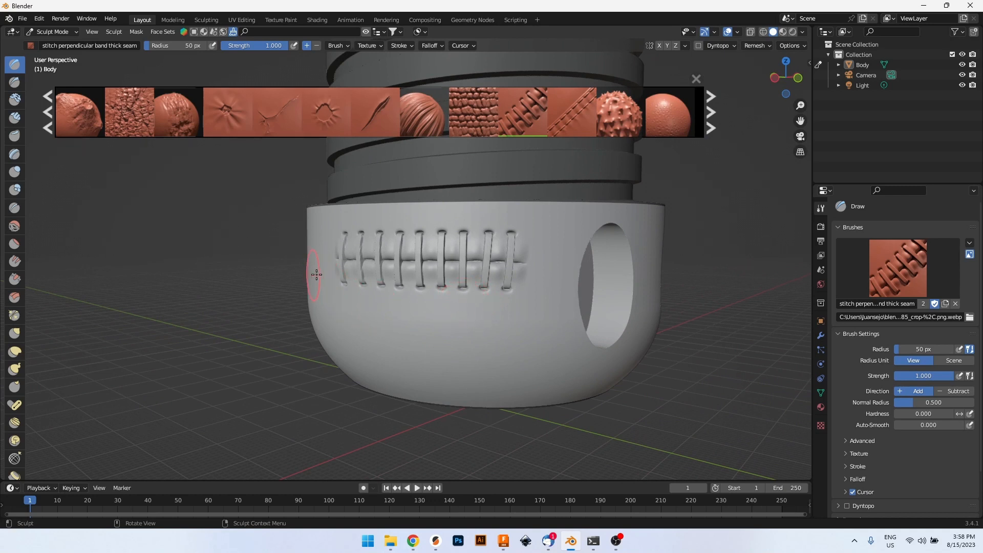
- Examine the available online sculpting brushes, including the hair, stitch, rivet, rock, feather and strap designs
mouse_move(417, 132)
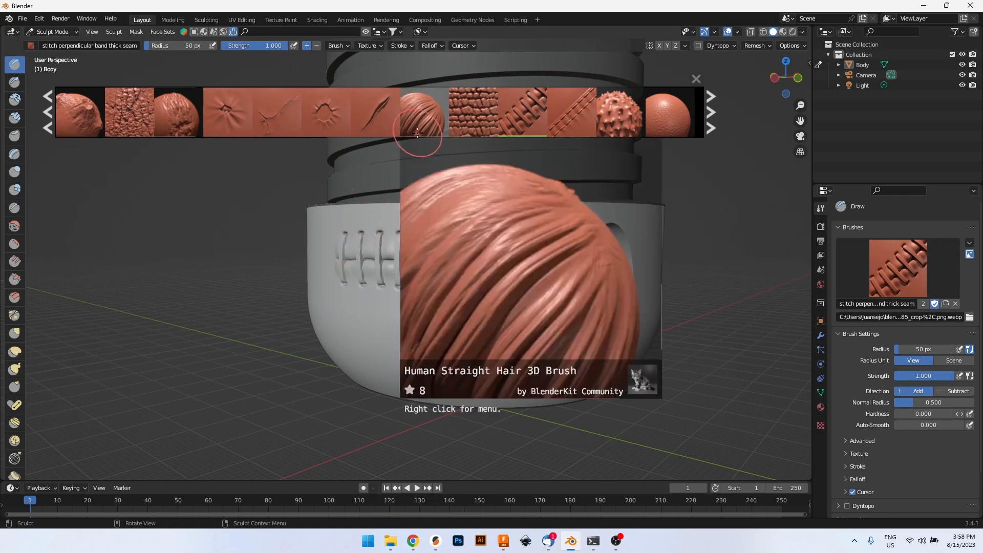
scroll(417, 132, "up", 2)
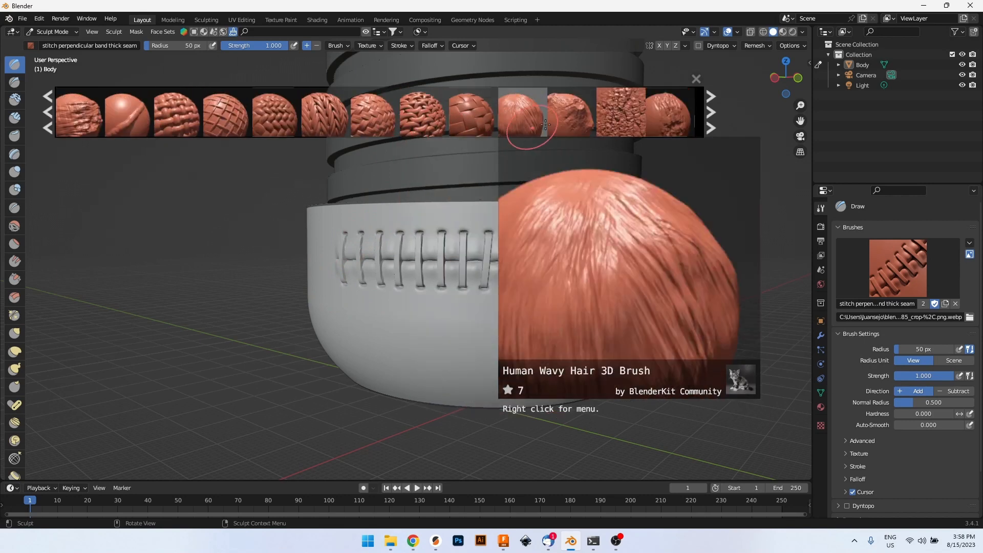
scroll(480, 121, "up", 3)
scroll(480, 121, "up", 4)
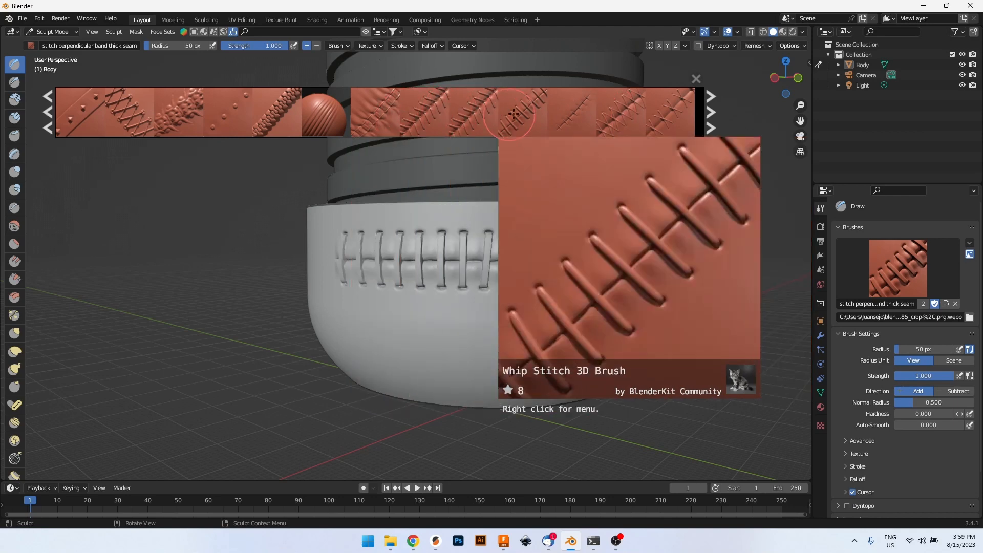
scroll(233, 117, "up", 5)
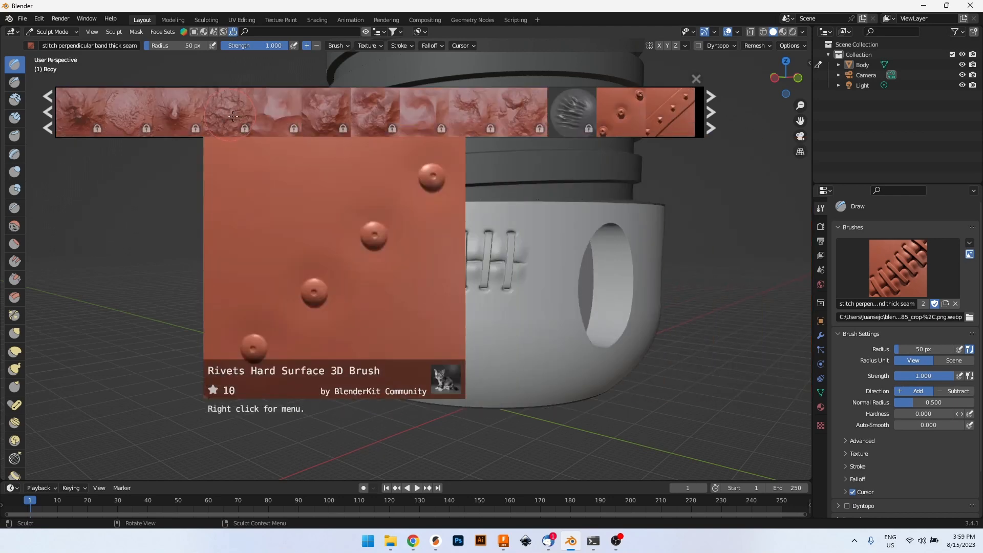
scroll(235, 117, "down", 5)
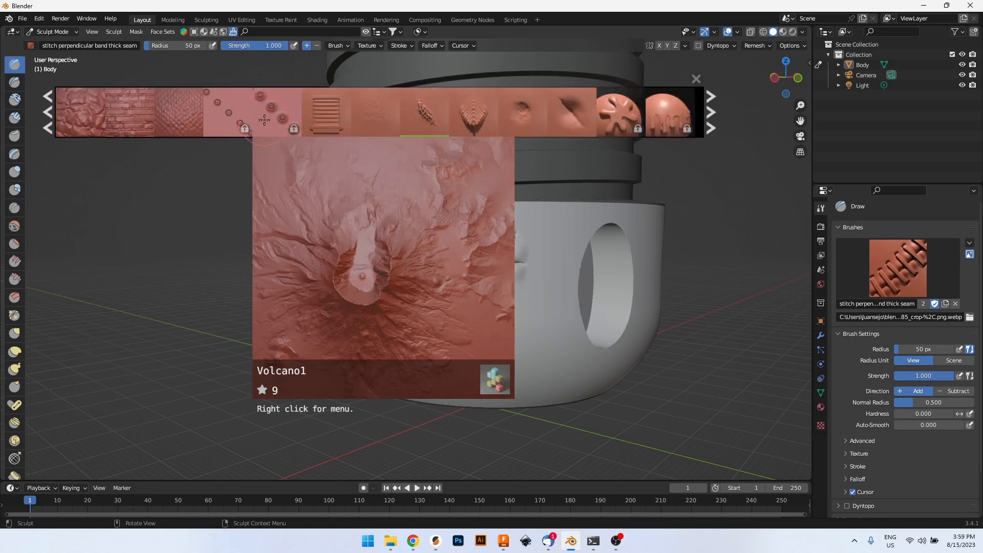
scroll(264, 119, "up", 2)
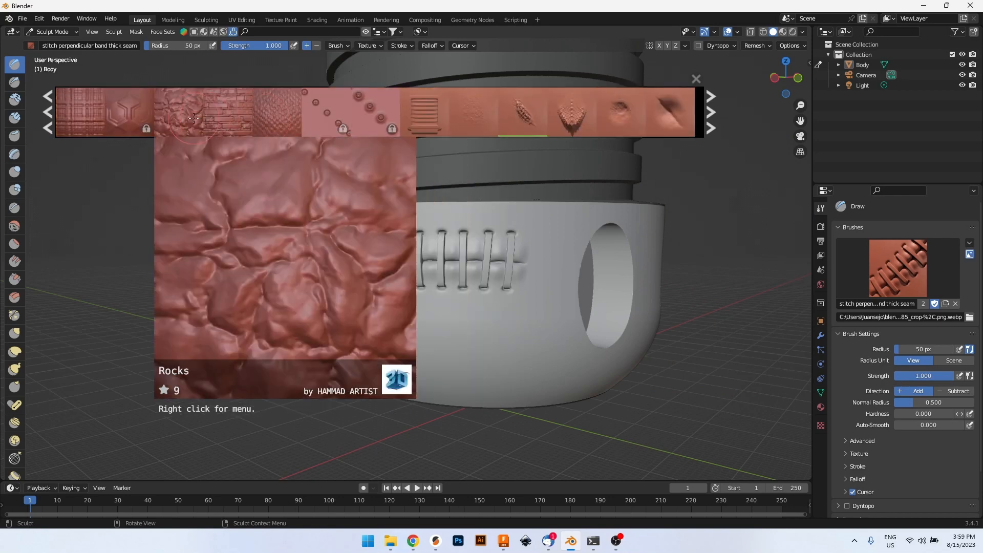
scroll(193, 118, "down", 6)
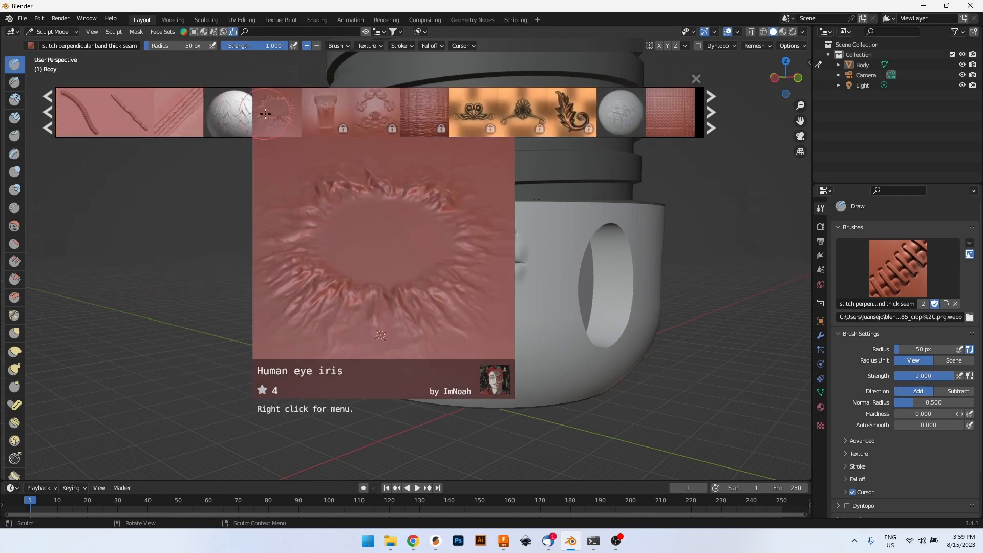
scroll(235, 114, "down", 8)
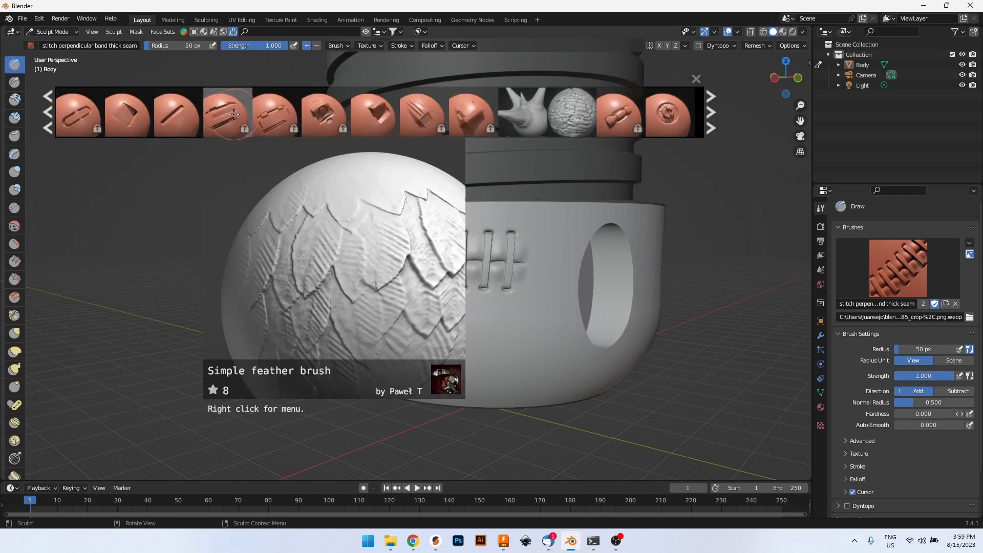
scroll(234, 114, "down", 8)
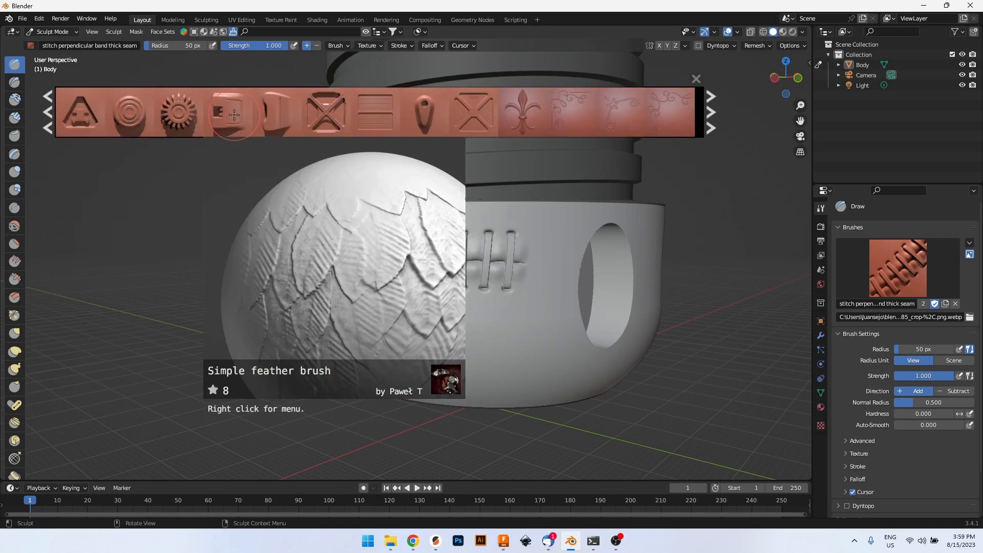
scroll(234, 114, "down", 8)
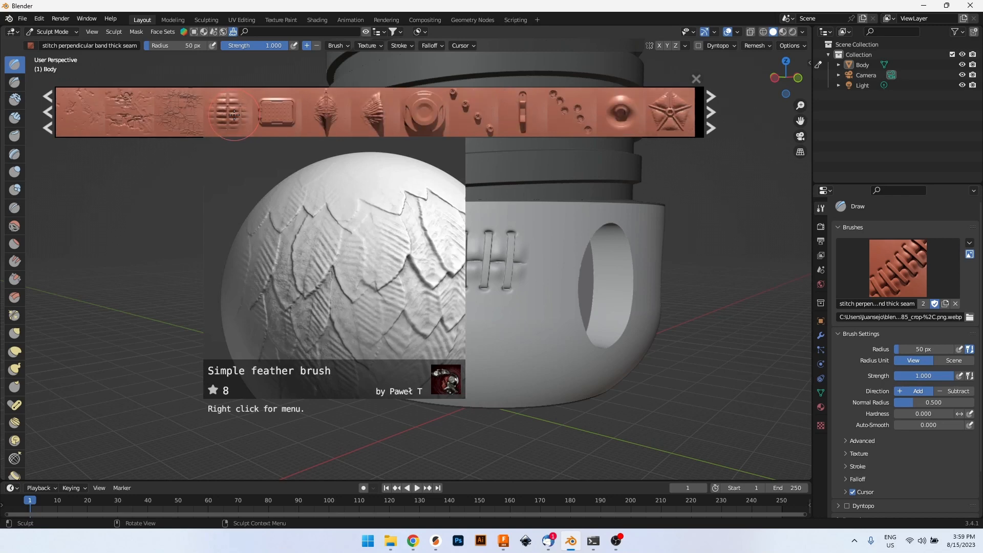
scroll(234, 114, "down", 2)
scroll(234, 114, "down", 8)
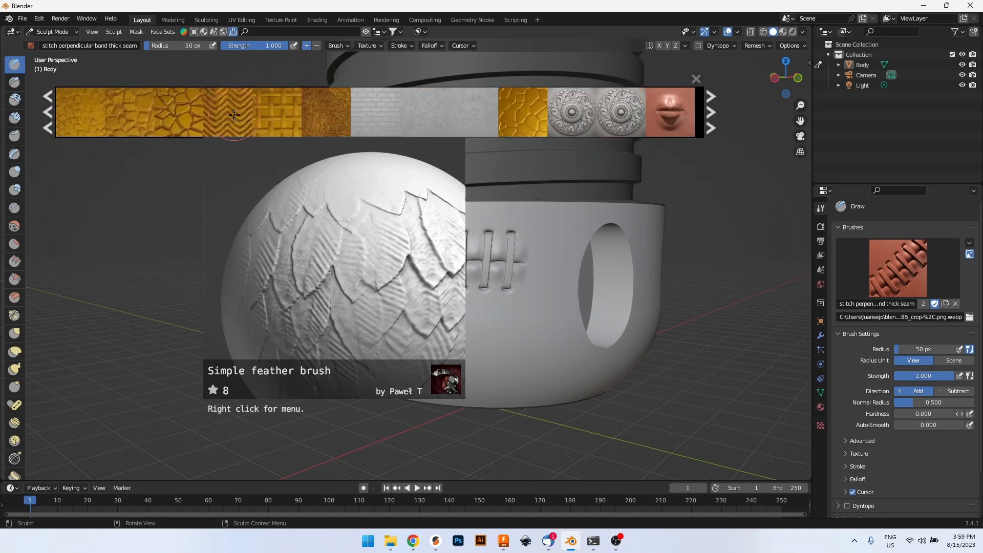
scroll(234, 114, "down", 4)
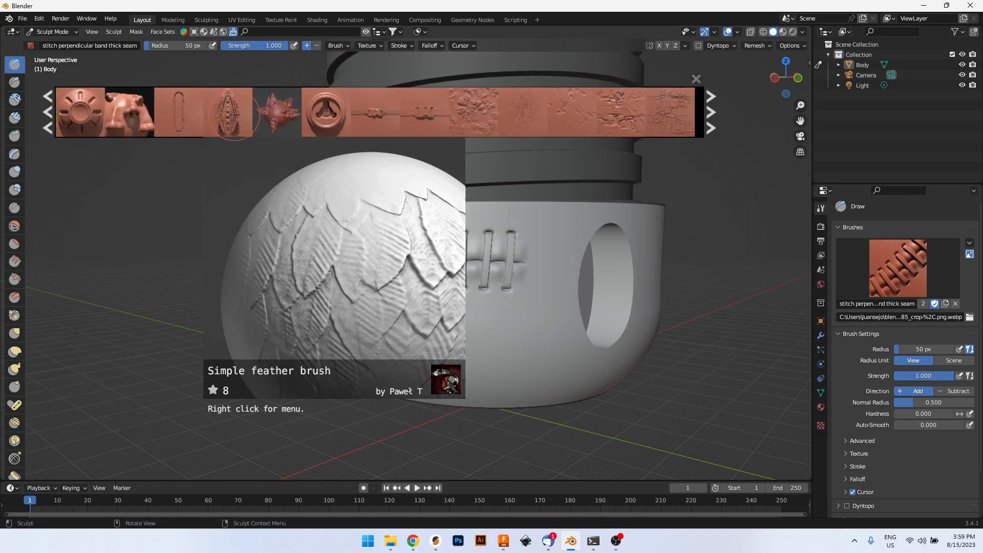
scroll(434, 112, "down", 3)
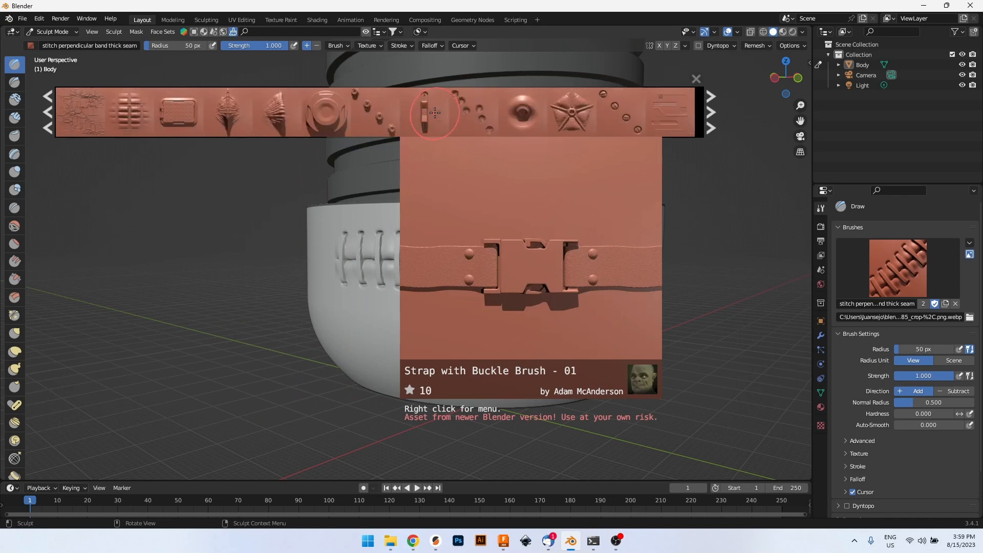
scroll(434, 112, "down", 4)
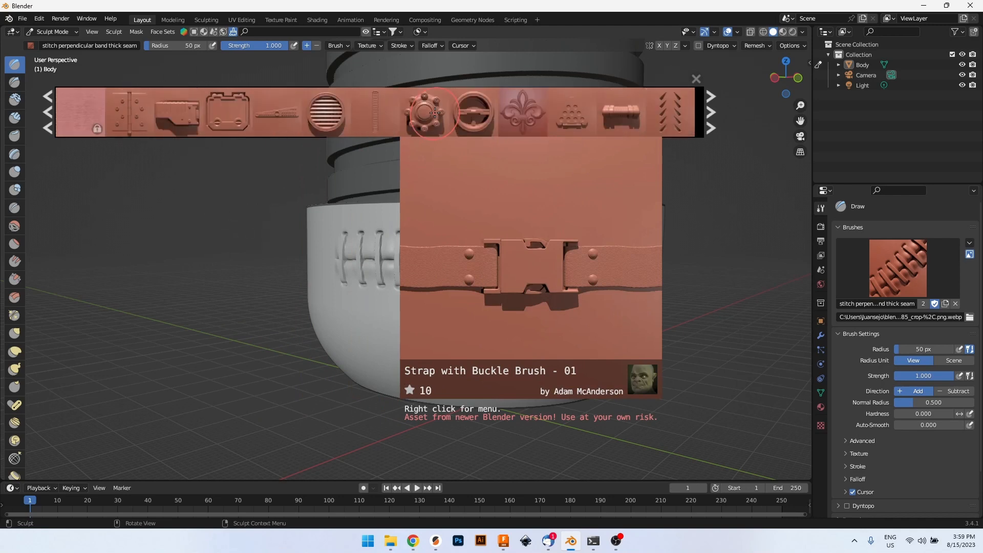
- Search the online brushes for "skin" and download the creature skin brush
left_click(303, 32)
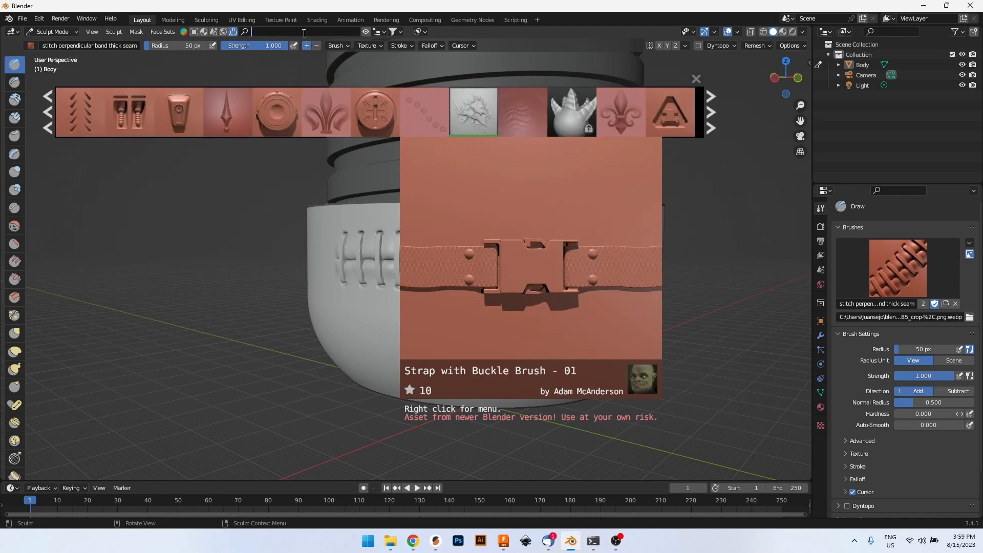
type("skin")
key("Return")
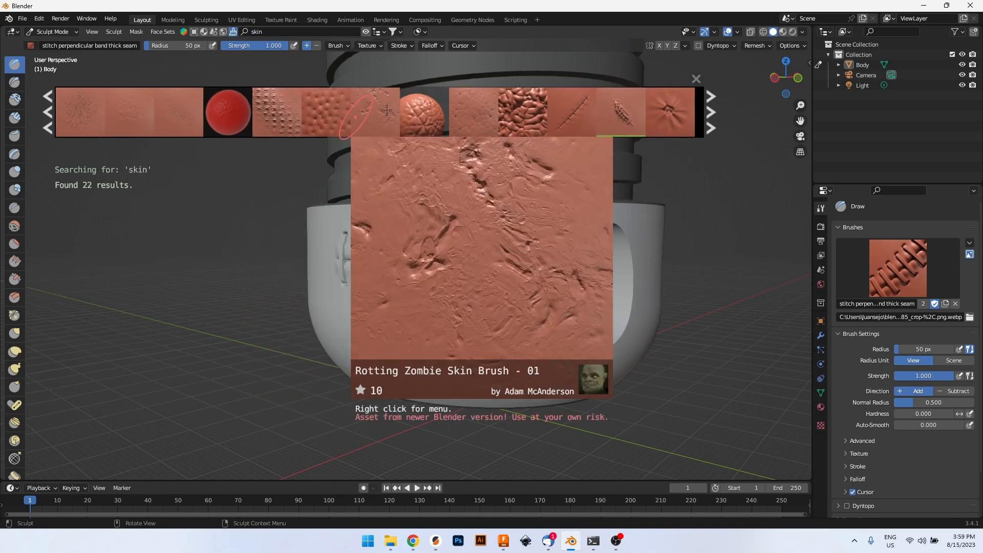
left_click(523, 111)
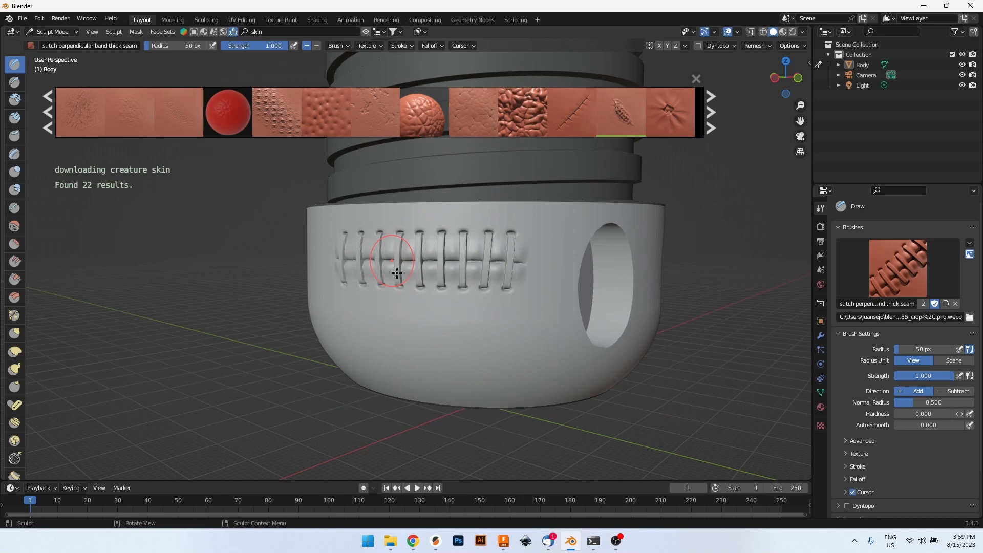
- Try a creature skin stroke on the blank stem wall behind the stitched seam and undo it
scroll(421, 281, "down", 4)
middle_click_drag(403, 278, 491, 267)
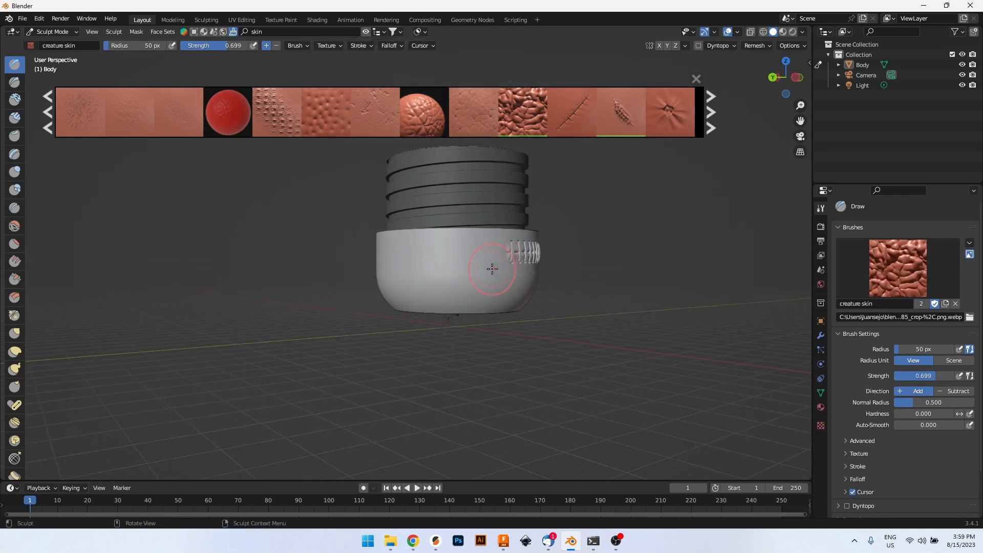
scroll(453, 277, "up", 2)
mouse_move(453, 276)
left_mouse_down()
mouse_move(489, 272)
mouse_move(450, 261)
mouse_move(425, 276)
mouse_move(485, 247)
mouse_move(445, 249)
left_mouse_up()
mouse_move(475, 296)
middle_mouse_down()
mouse_move(516, 295)
mouse_move(501, 294)
middle_mouse_up()
scroll(501, 294, "up", 2)
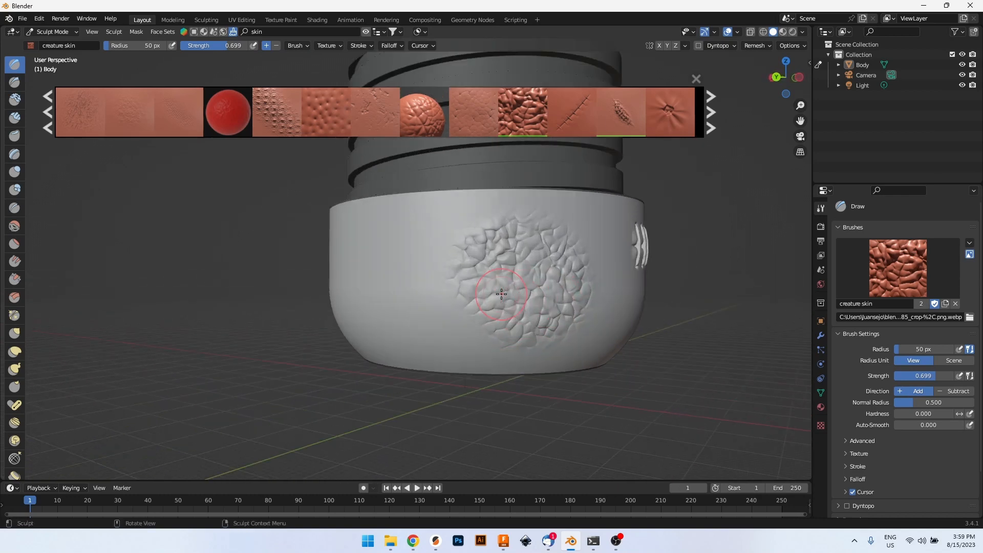
key("ctrl")
key("ctrl+z")
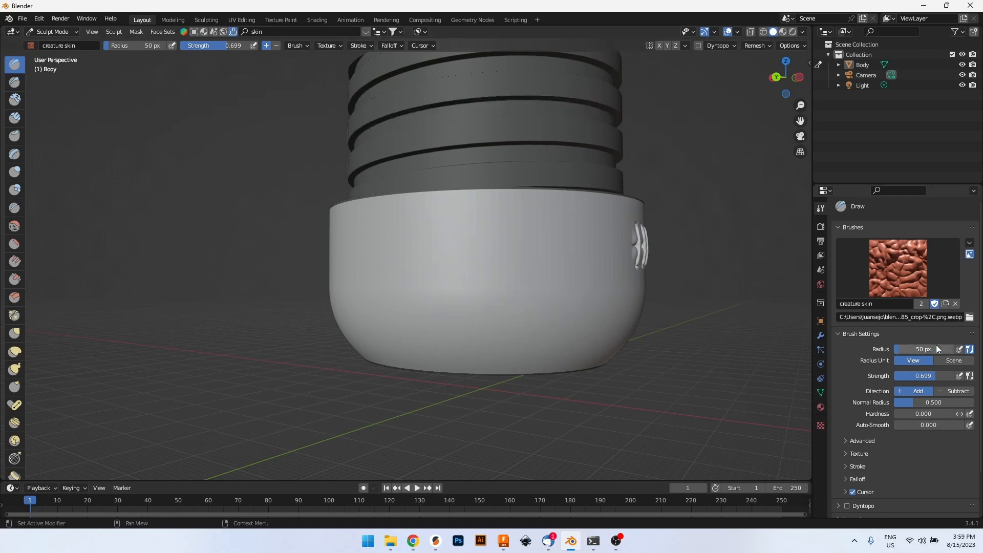
- Try a creature skin stroke with a 176 px radius, undo it and return the radius to 50 px
left_click_drag(908, 349, 936, 349)
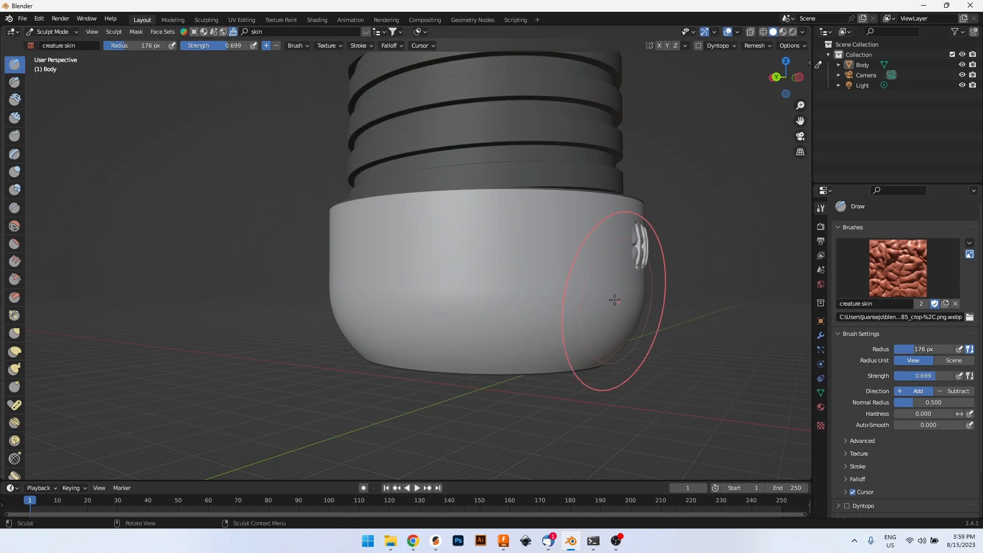
left_click_drag(543, 287, 496, 278)
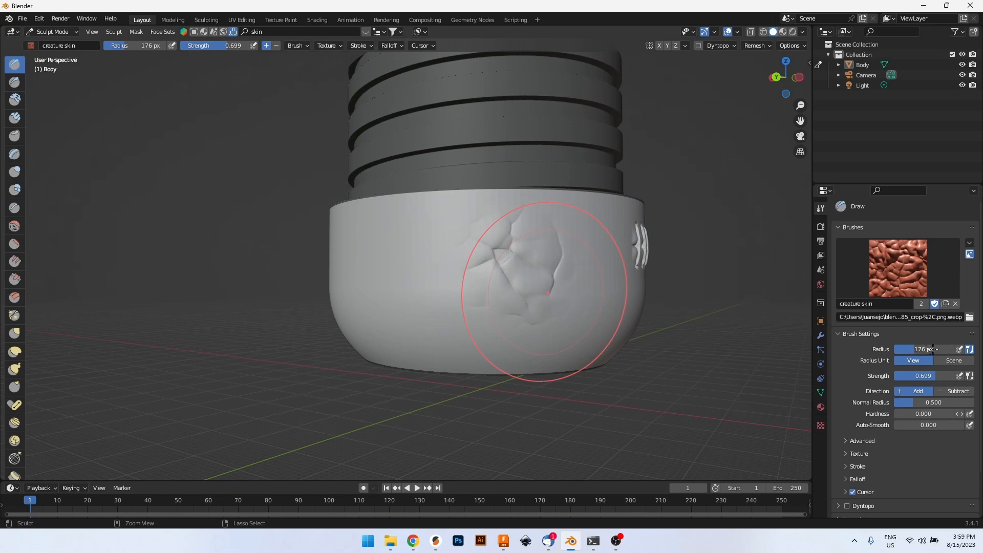
key("ctrl+z")
left_click_drag(933, 349, 901, 349)
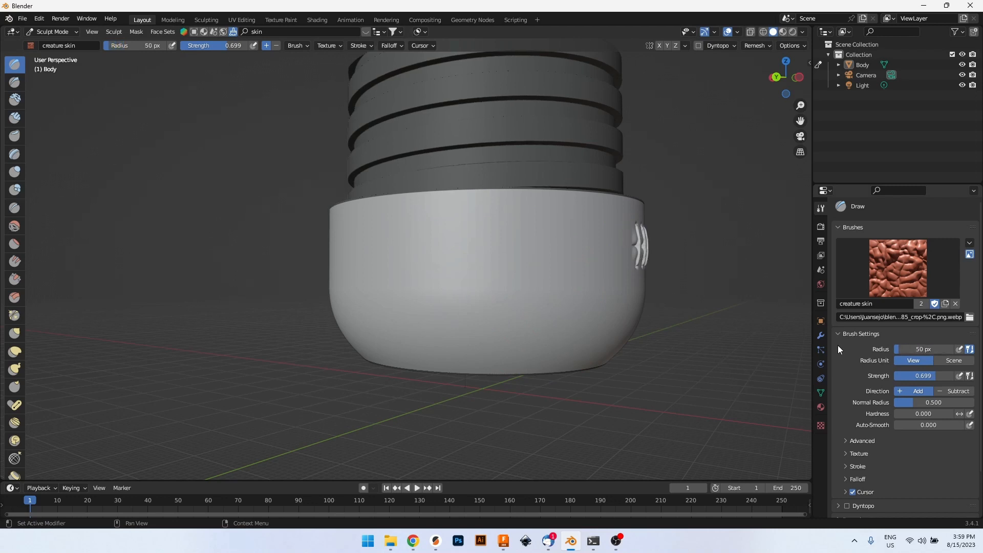
- Sculpt a creature skin patch on the back of the stem wall from a zoomed-out view with the 50 px brush
middle_click_drag(498, 277, 513, 281)
scroll(508, 284, "down", 5)
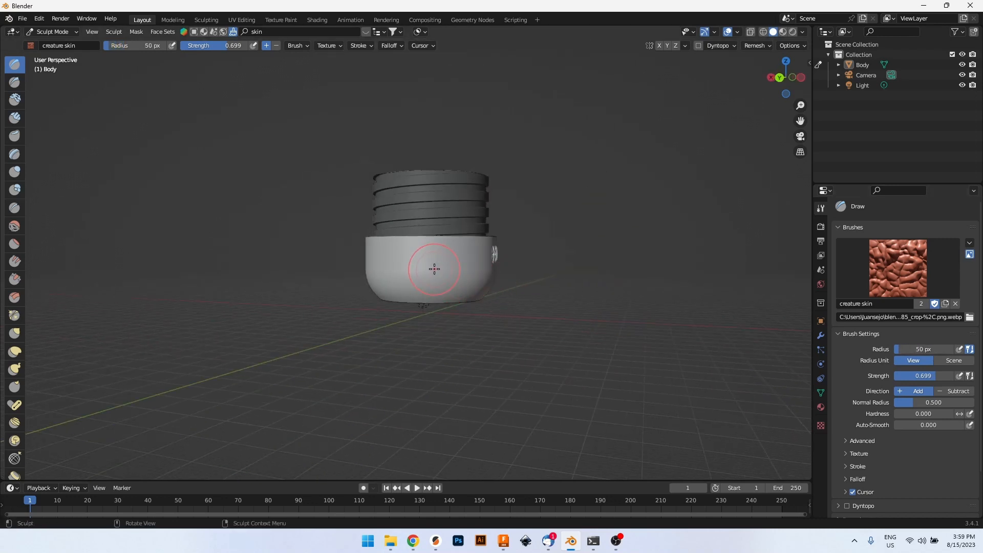
mouse_move(435, 268)
left_mouse_down()
mouse_move(457, 276)
mouse_move(430, 254)
mouse_move(412, 269)
mouse_move(444, 288)
mouse_move(434, 262)
left_mouse_up()
scroll(443, 272, "up", 6)
- Examine the creature skin patch, stitched seam and stapled scar all around the stem wall, including the area near the eye recesses
mouse_move(468, 281)
middle_mouse_down()
mouse_move(391, 295)
mouse_move(514, 288)
mouse_move(435, 290)
middle_mouse_up()
scroll(391, 294, "down", 2)
scroll(431, 289, "down", 4)
scroll(383, 290, "up", 5)
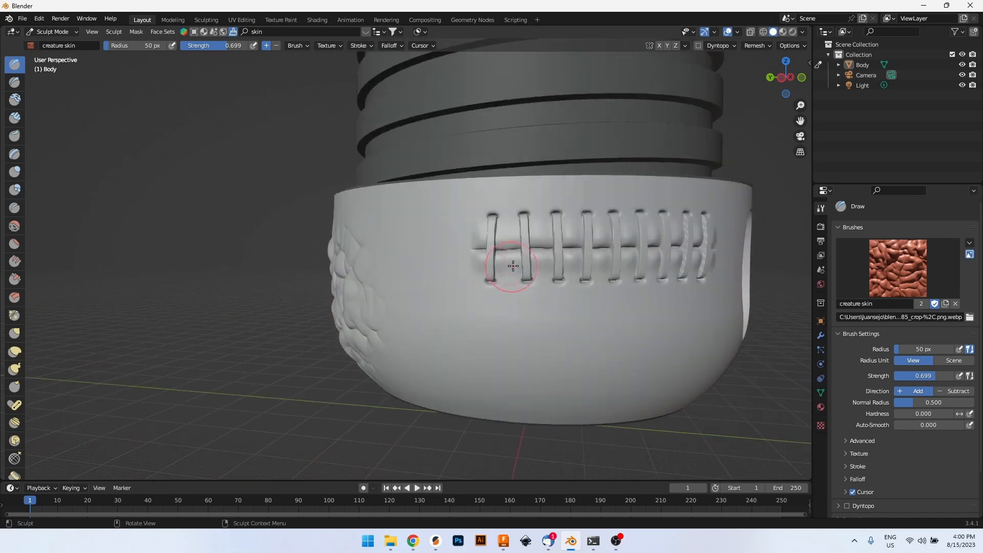
middle_click_drag(680, 250, 496, 263)
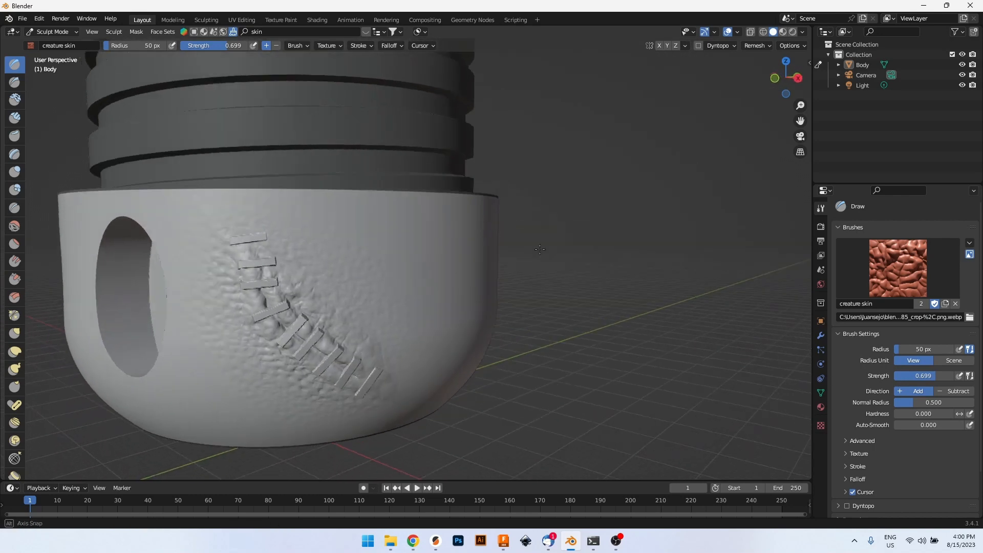
scroll(331, 318, "up", 5)
mouse_move(279, 338)
middle_mouse_down()
mouse_move(386, 293)
mouse_move(531, 309)
mouse_move(500, 303)
middle_mouse_up()
scroll(321, 318, "down", 5)
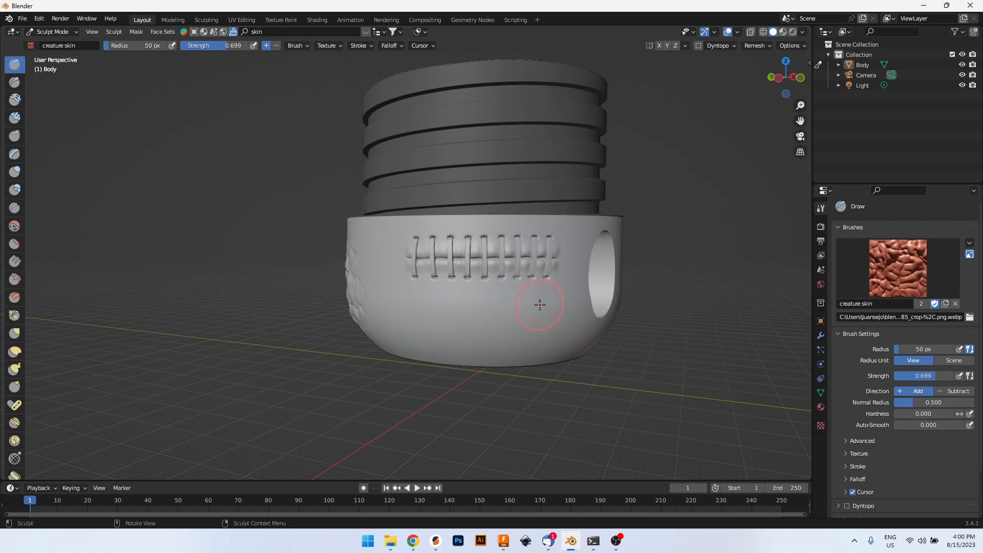
middle_click_drag(533, 307, 552, 315)
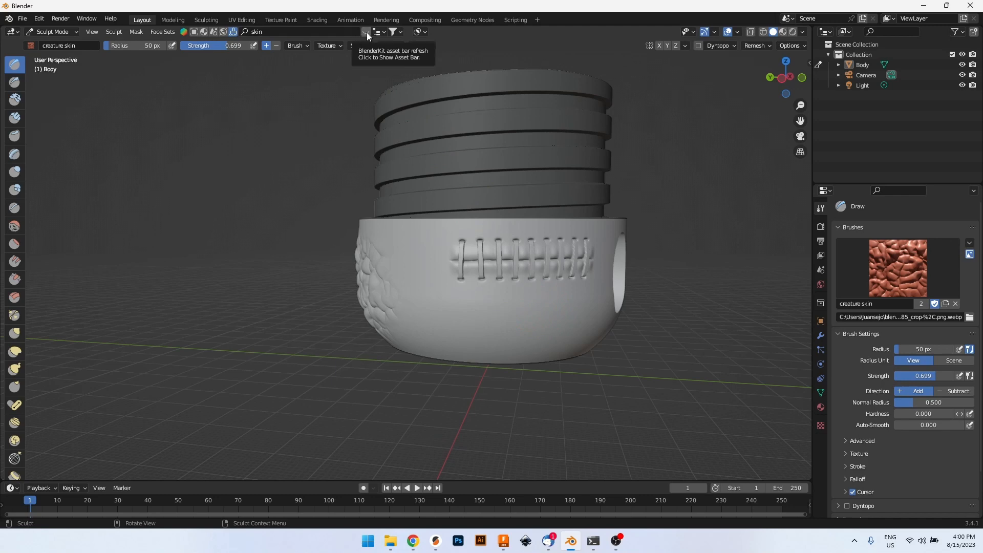
scroll(560, 264, "down", 2)
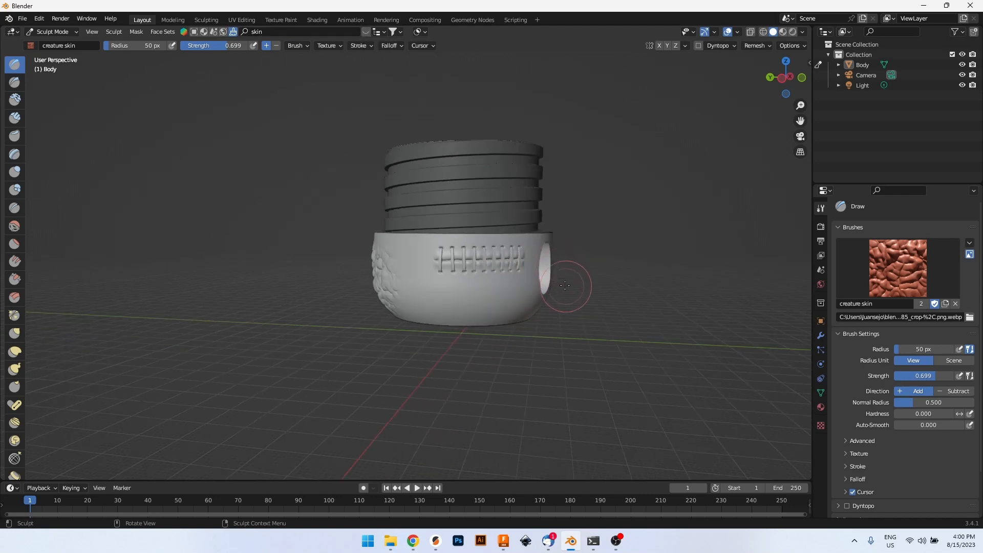
middle_click_drag(566, 285, 450, 285)
scroll(445, 284, "up", 4)
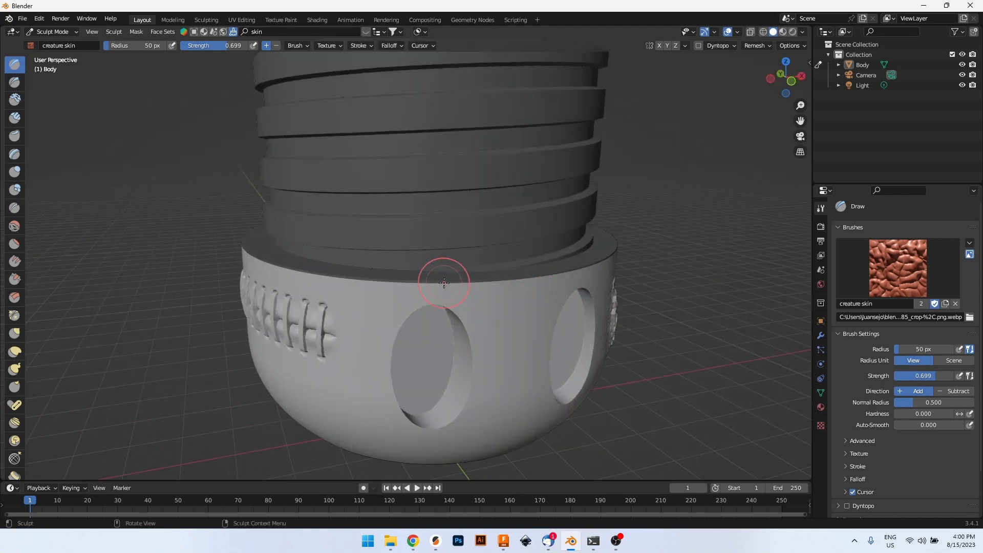